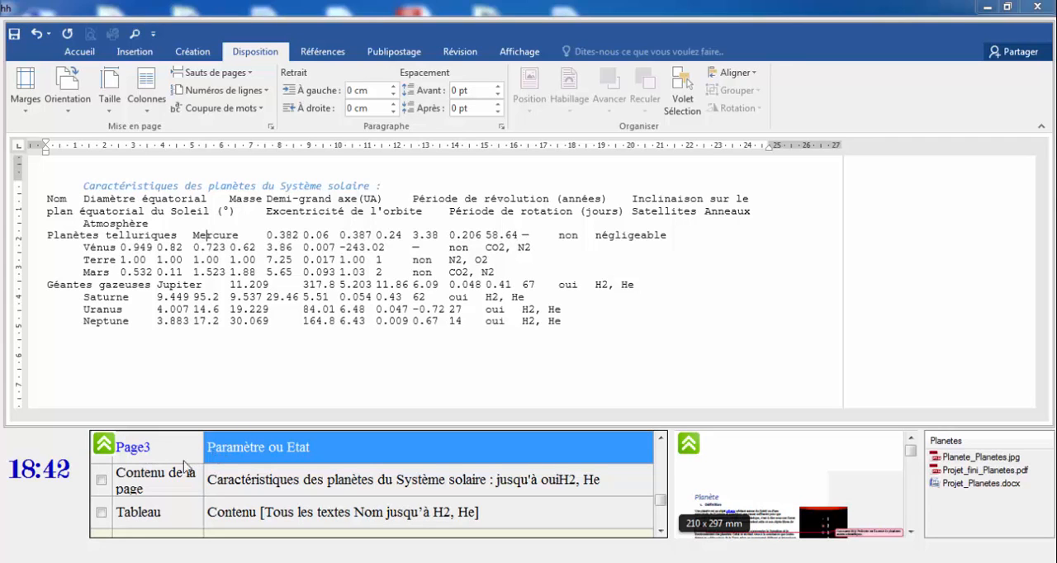
Convert the planet data from "Nom" through the final "H2, He" into a 12-column table, separating the text at tabs.
click(110, 447)
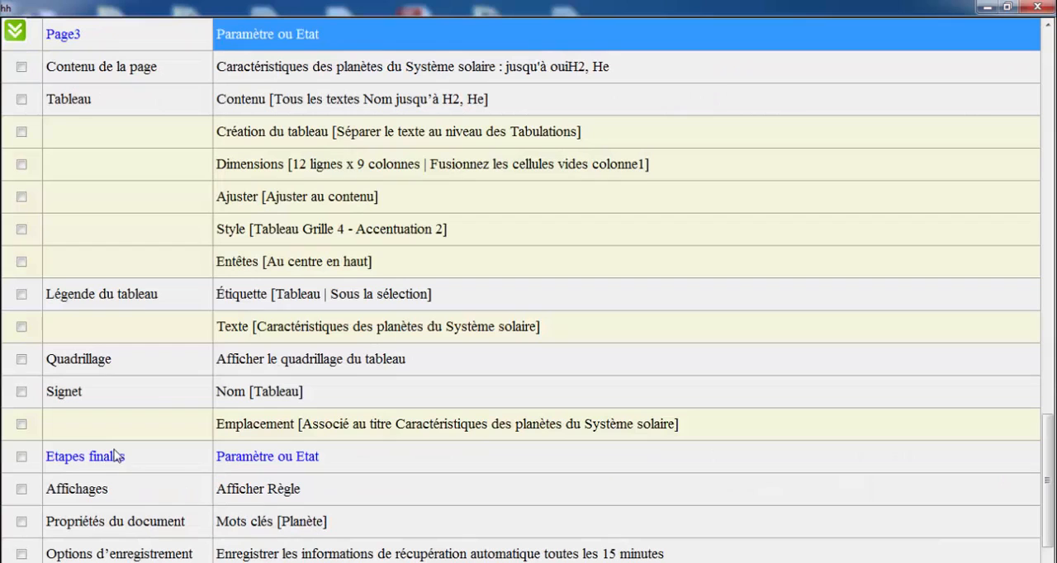
click(18, 33)
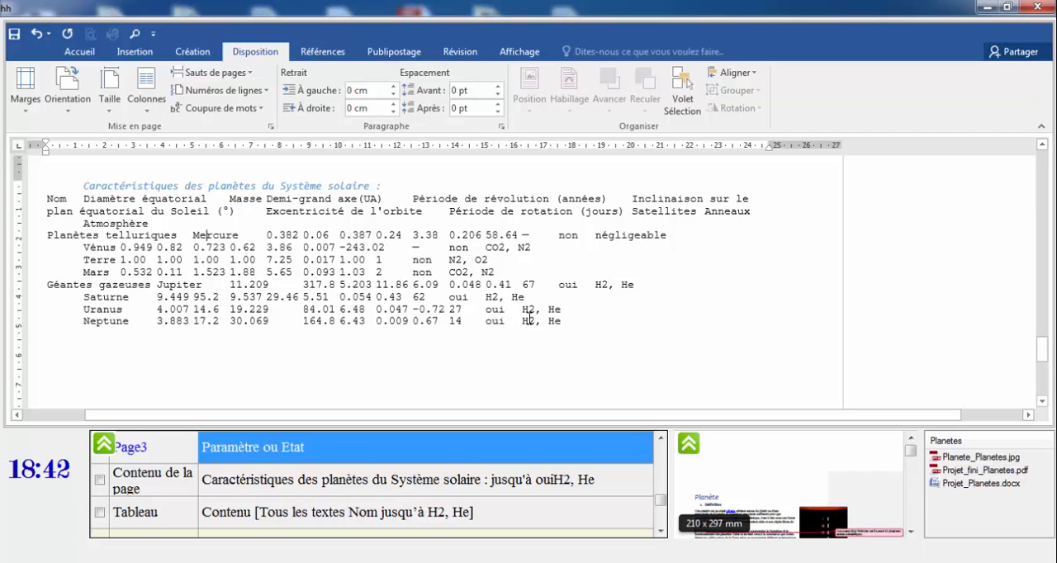
drag(522, 322, 576, 323)
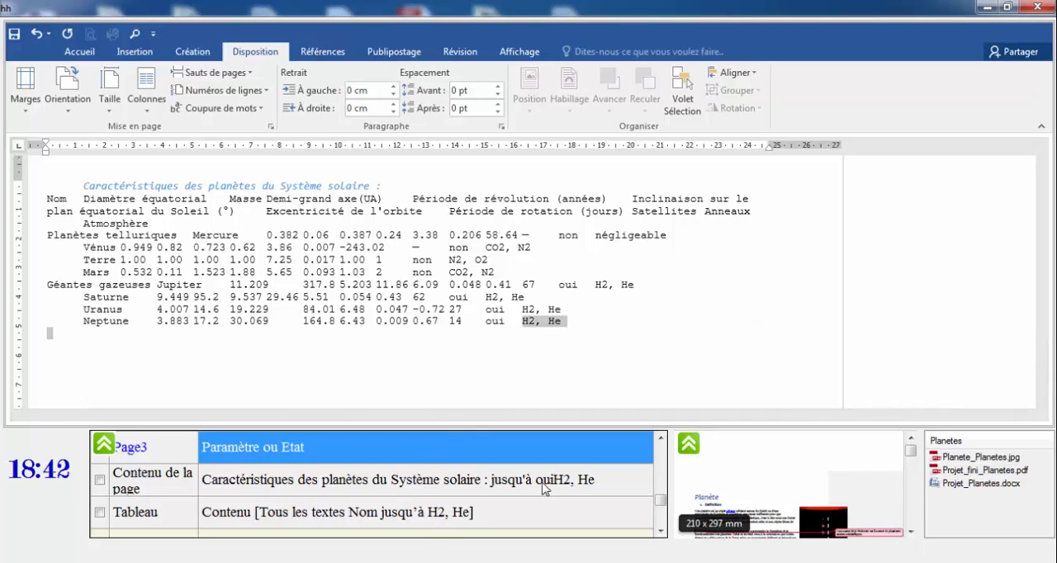
click(663, 532)
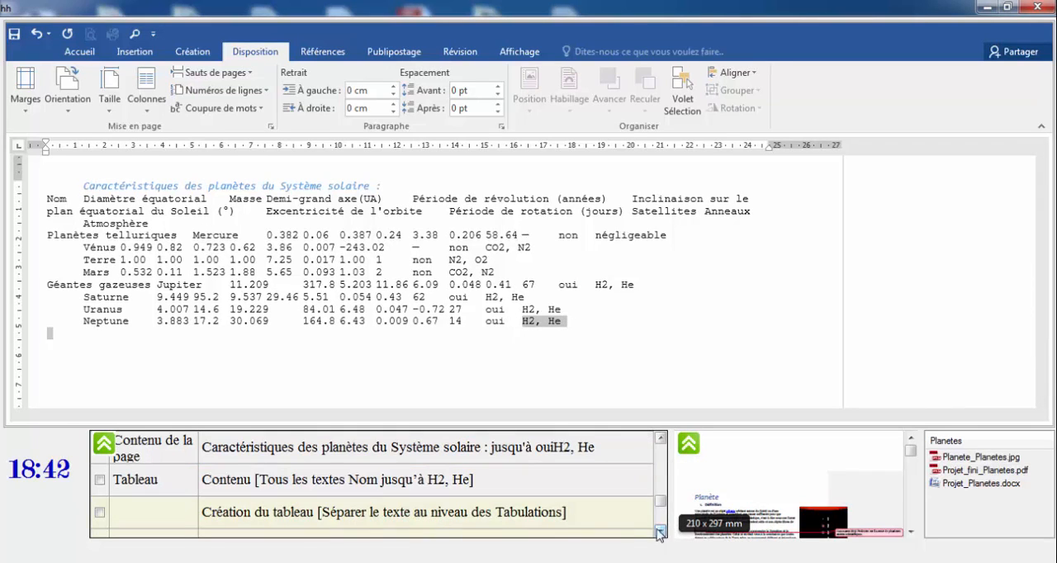
click(257, 486)
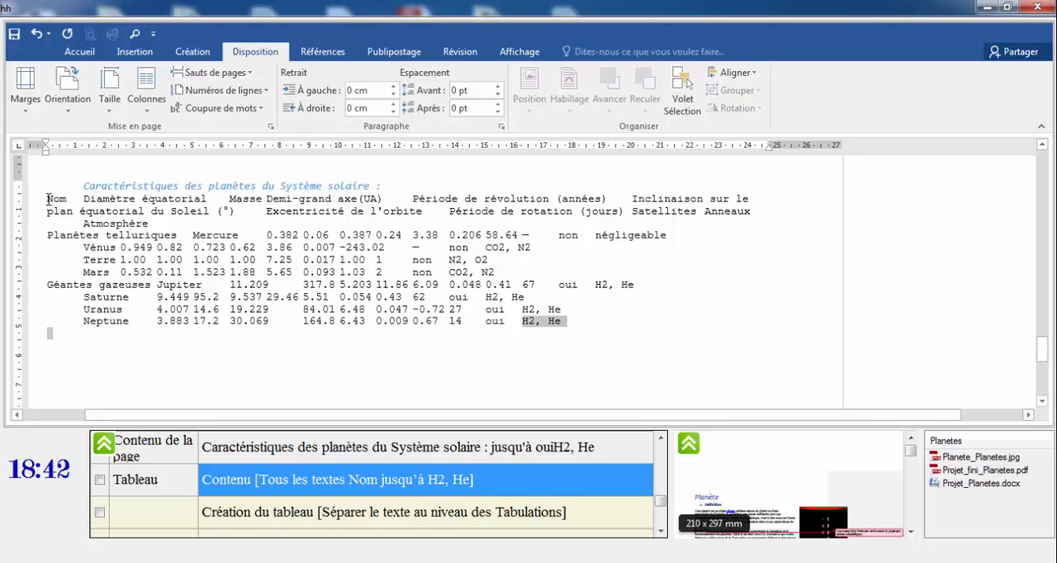
drag(48, 199, 563, 320)
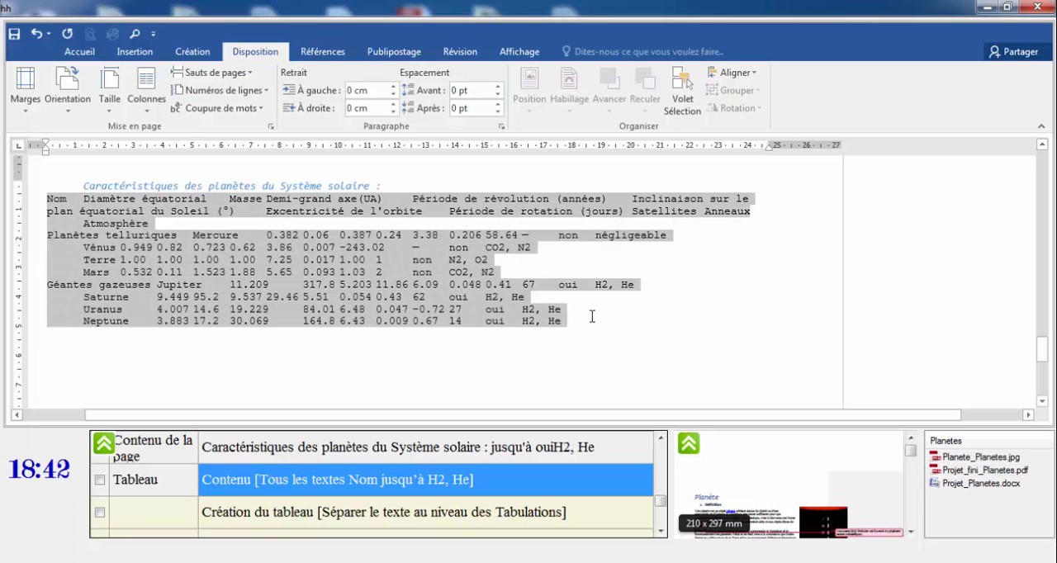
click(136, 52)
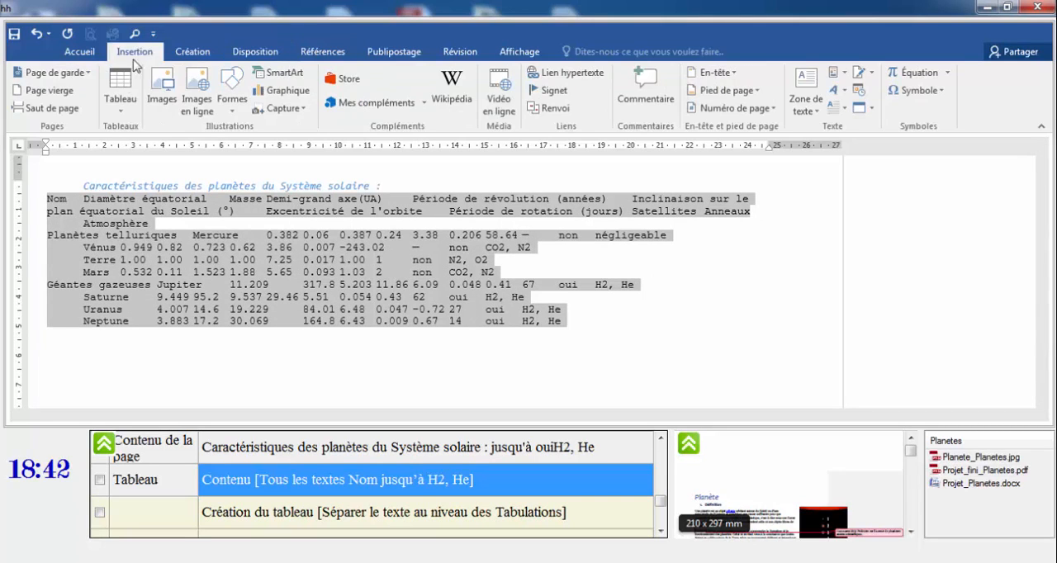
click(121, 109)
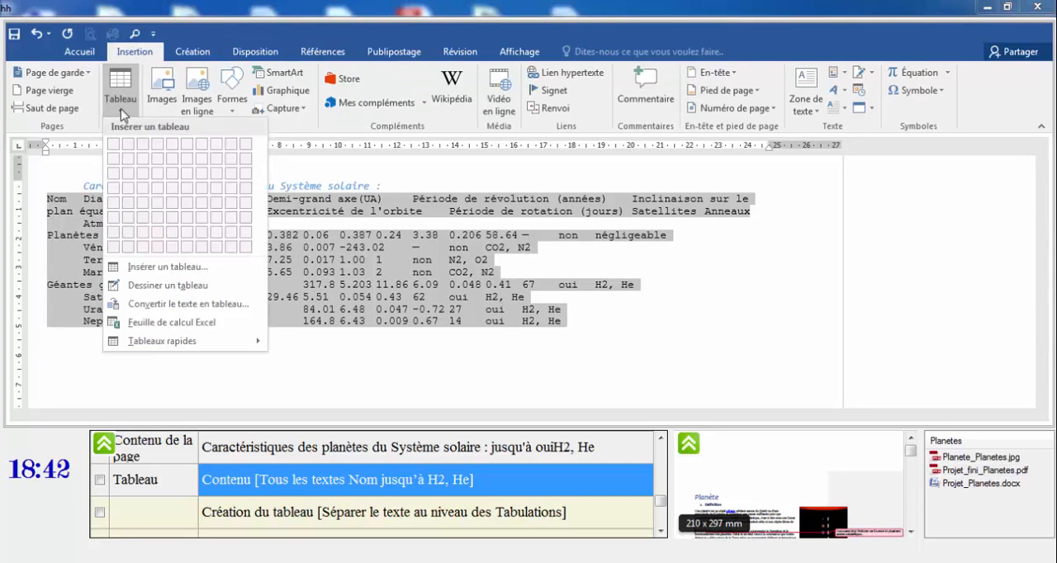
click(188, 303)
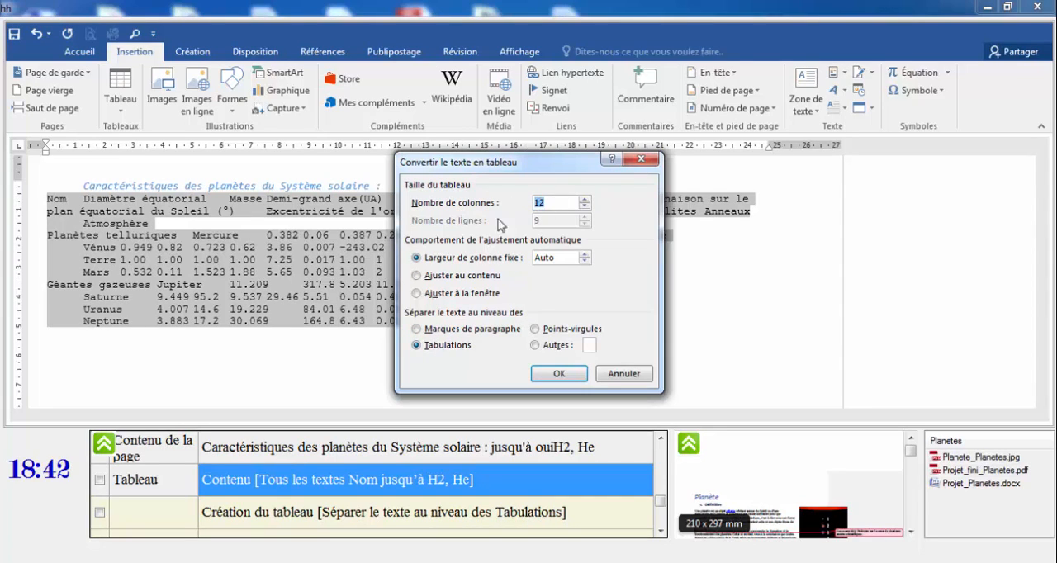
click(559, 376)
Merge the "Planètes telluriques" cell with the three empty cells beneath it in the table's first column.
click(661, 532)
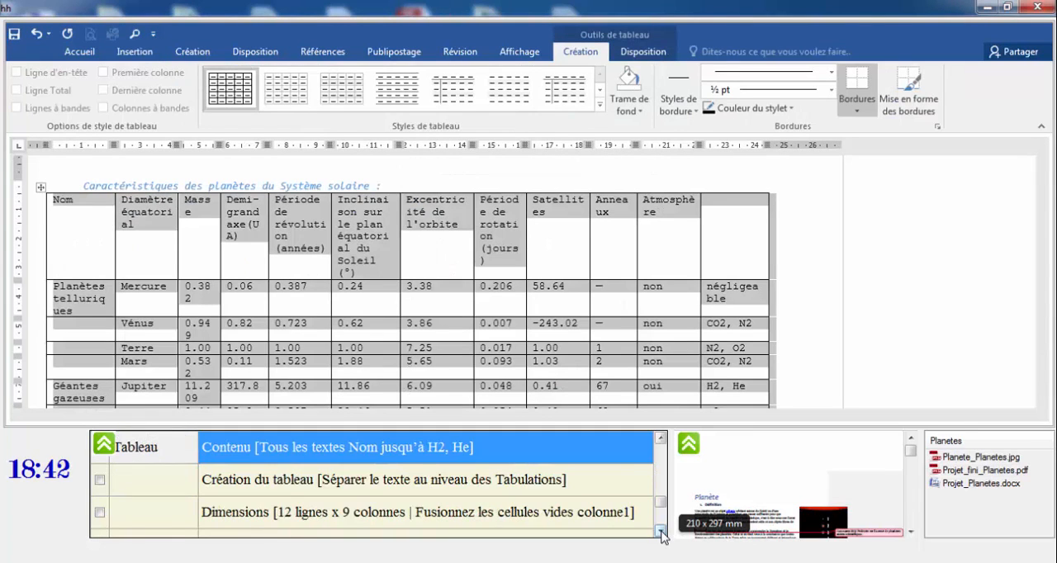
click(660, 532)
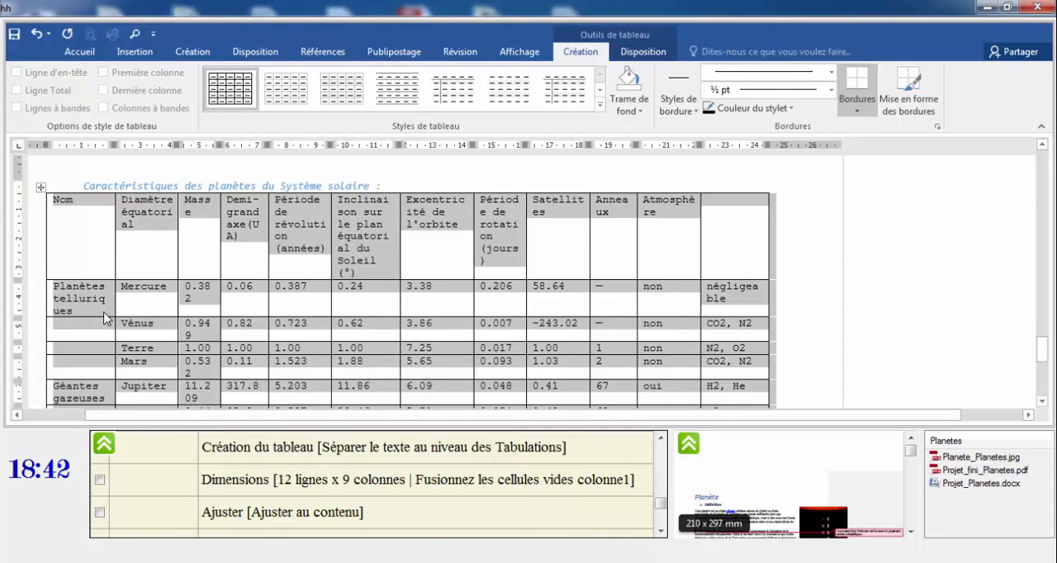
click(104, 312)
drag(98, 290, 82, 365)
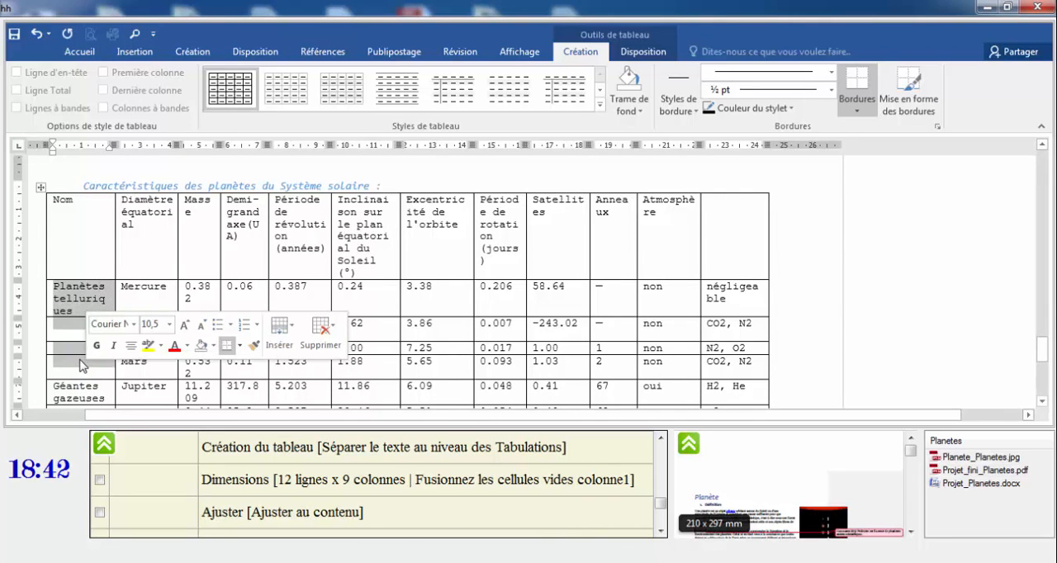
right_click(83, 365)
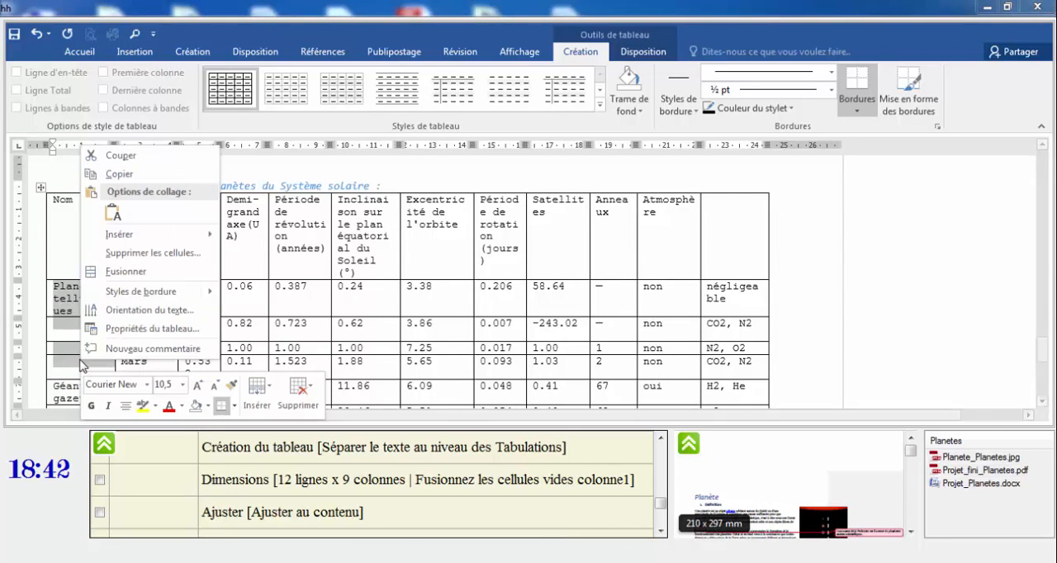
click(125, 272)
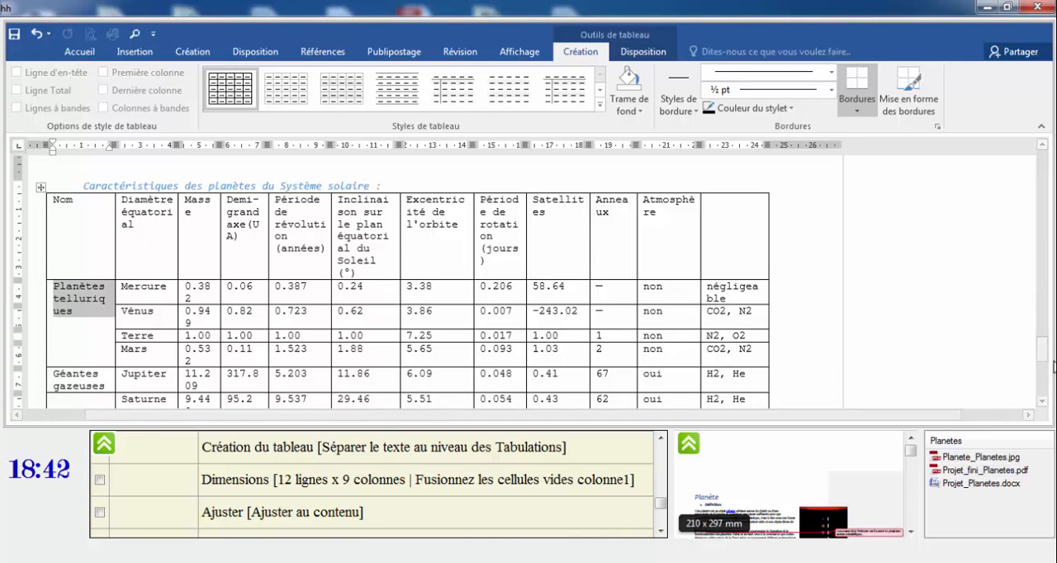
Merge the "Géantes gazeuses" cell with the three empty first-column cells beneath it, down to the Neptune row.
click(1042, 401)
click(1042, 404)
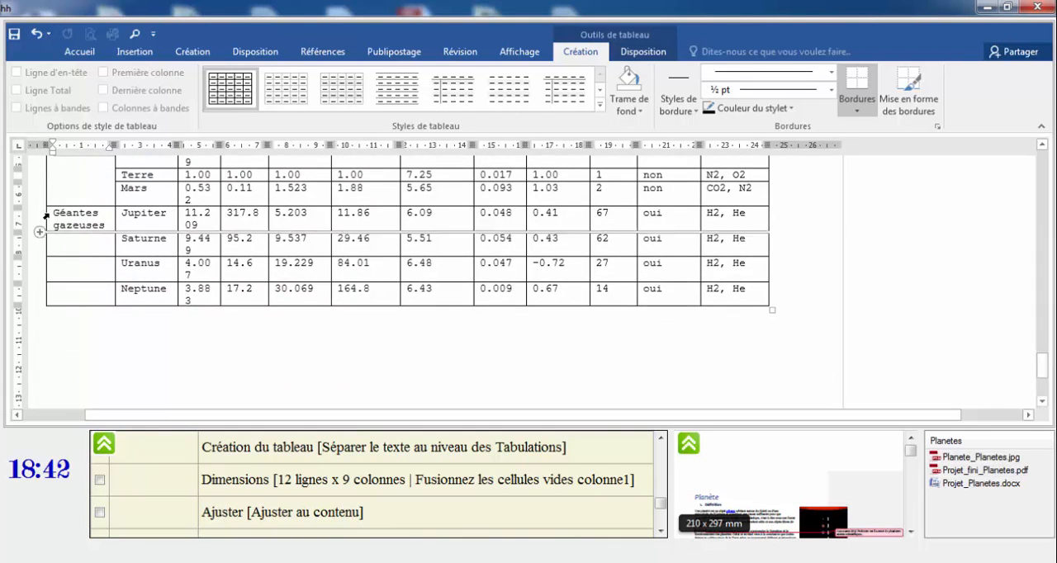
drag(52, 213, 89, 298)
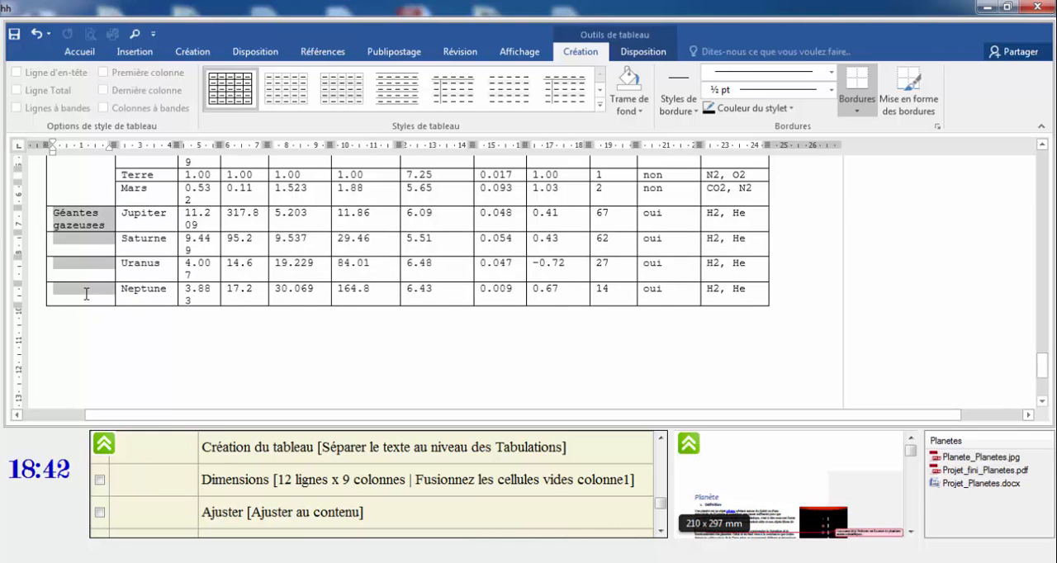
right_click(144, 286)
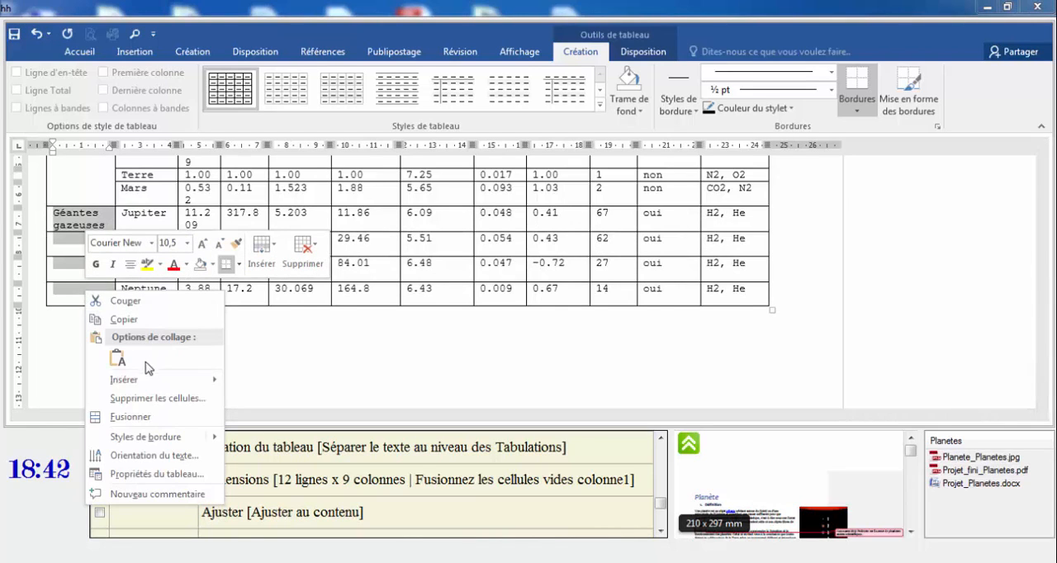
click(140, 423)
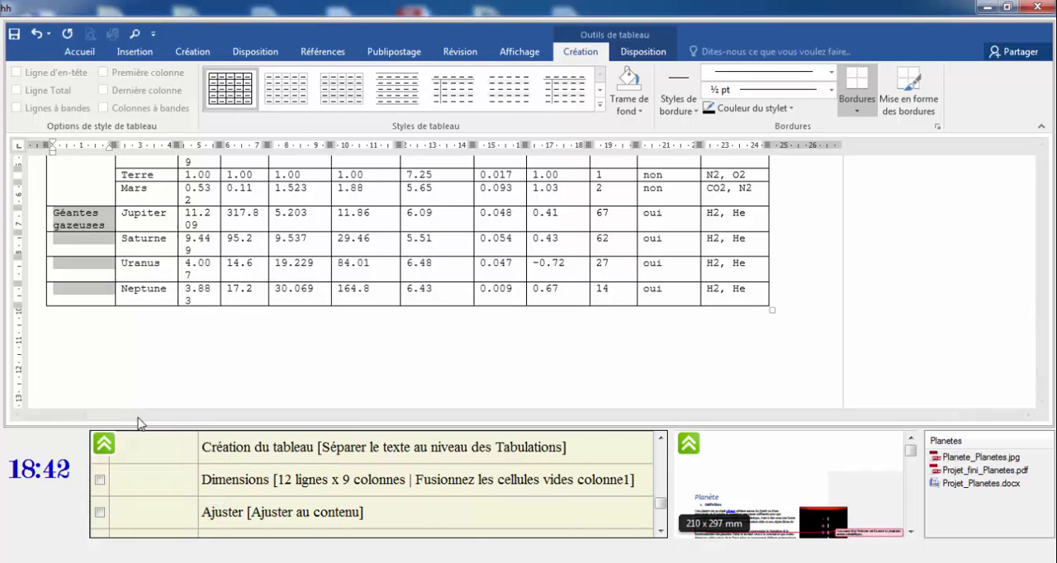
Select the whole planet table and autofit it to its contents.
click(318, 525)
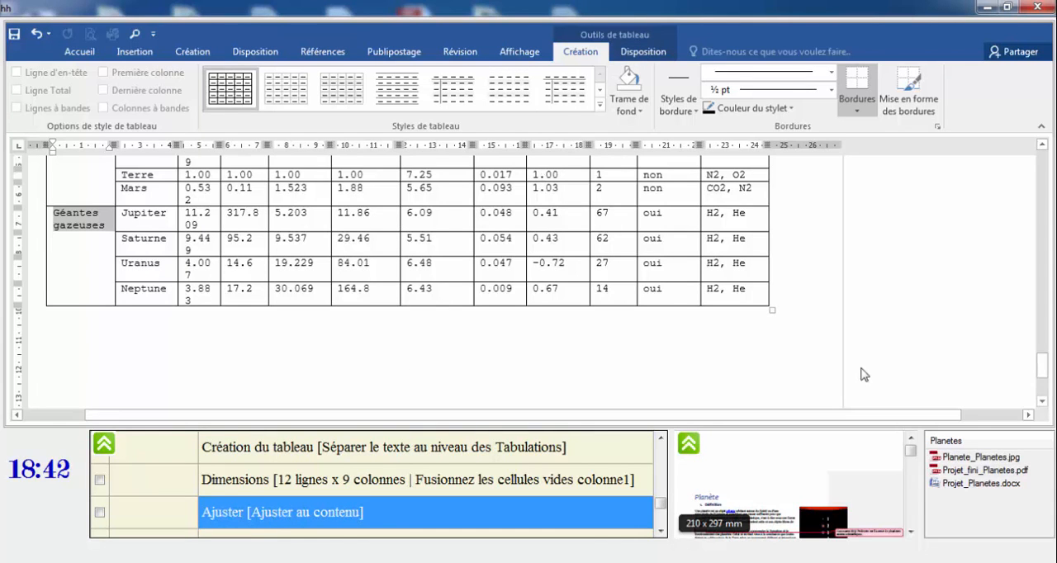
drag(1045, 370, 1046, 339)
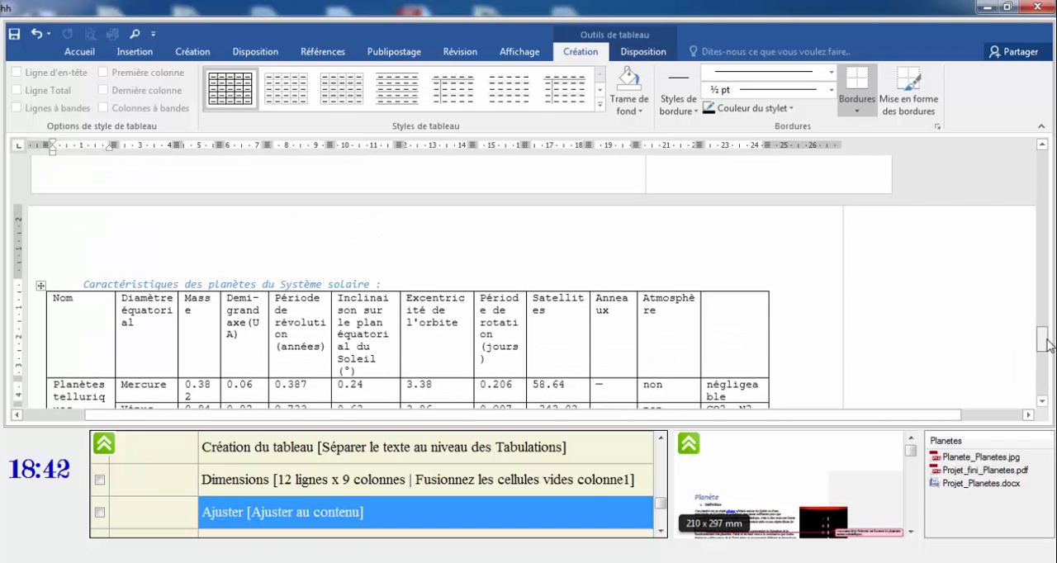
click(39, 287)
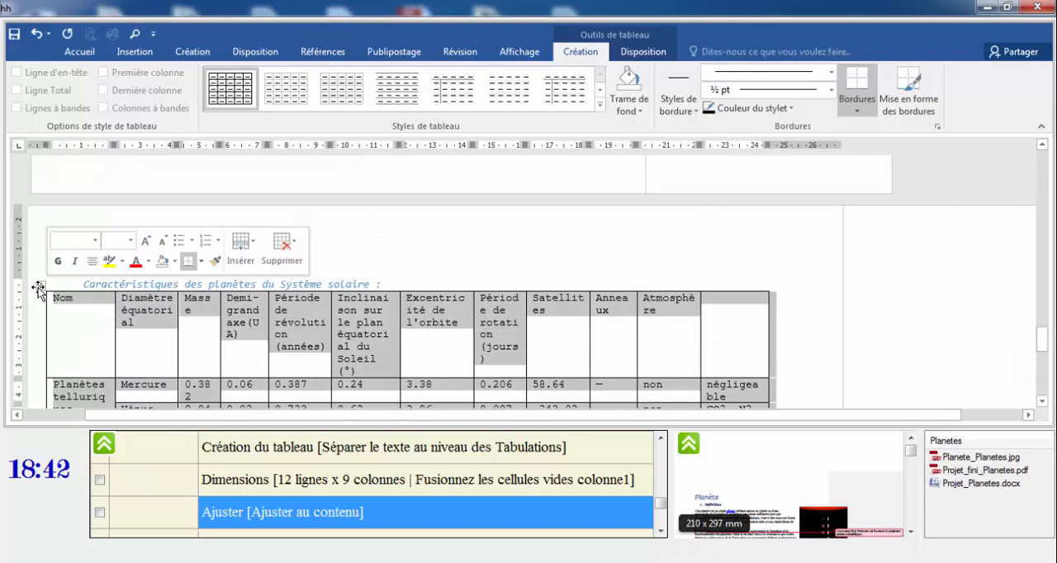
click(640, 52)
click(669, 109)
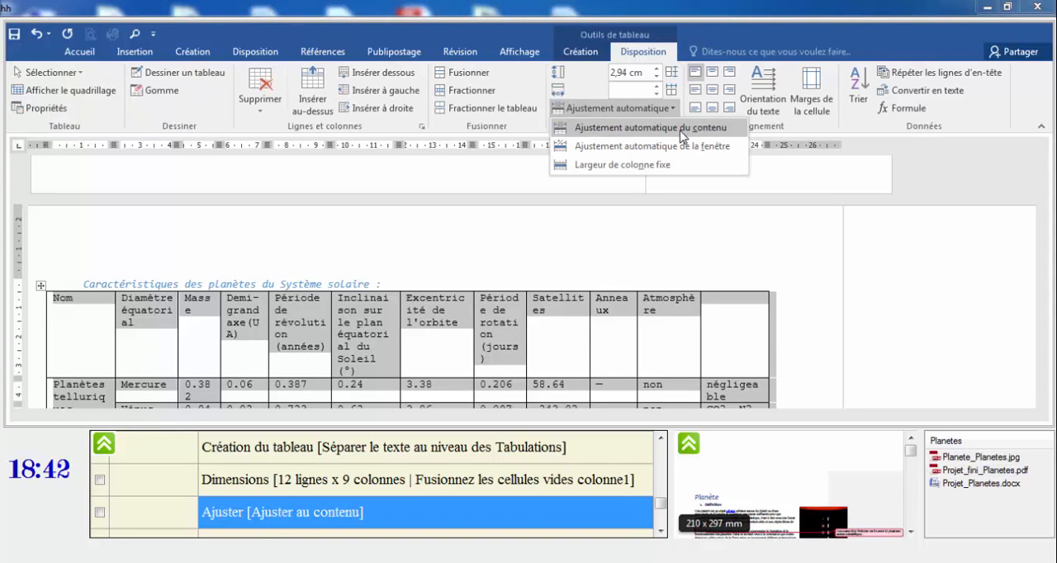
click(682, 128)
Apply the "Tableau Grille 4 - Accentuation 2" style to the planet table.
click(660, 533)
click(660, 533)
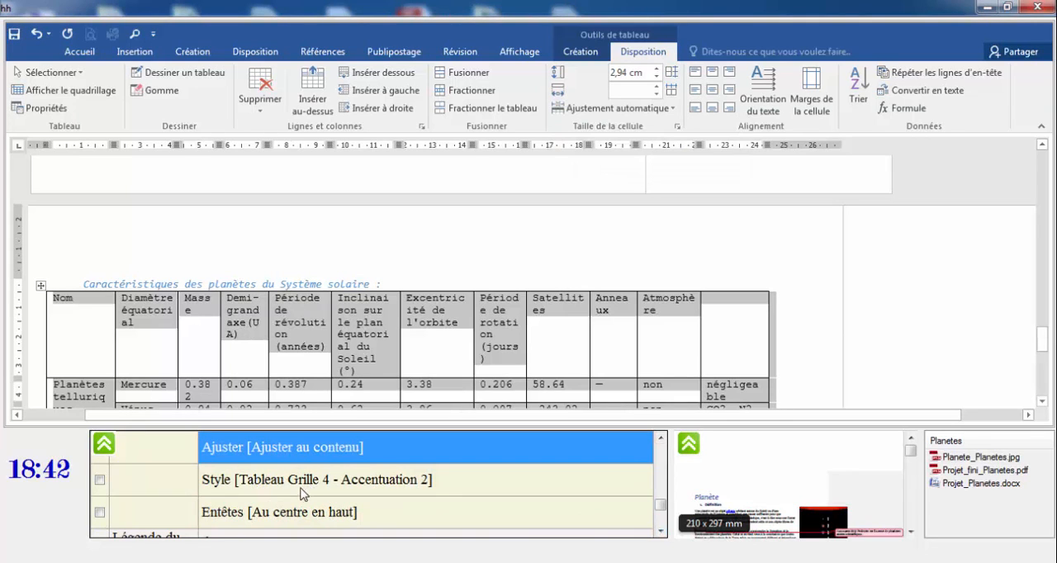
click(378, 487)
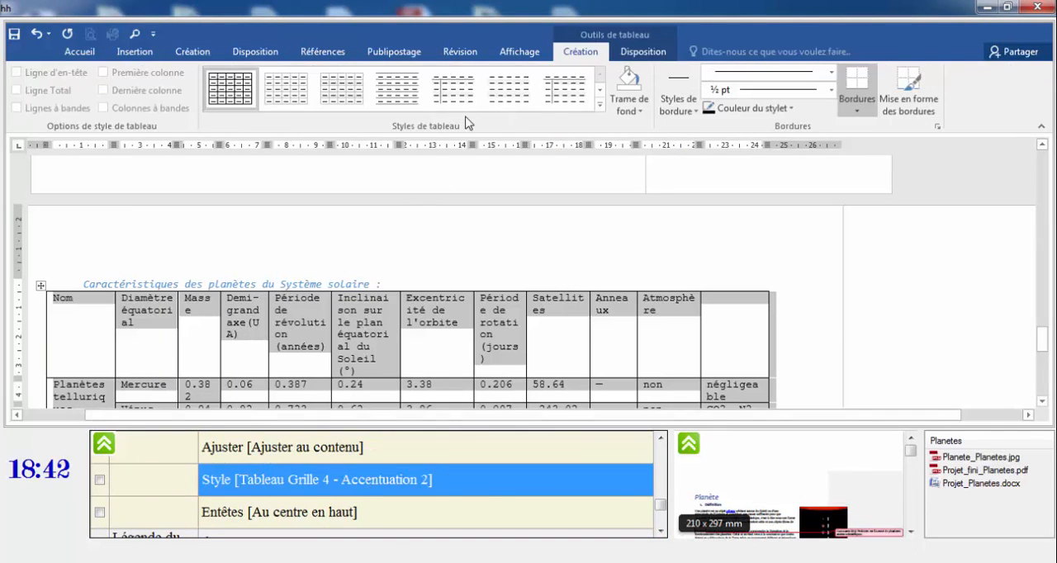
click(600, 107)
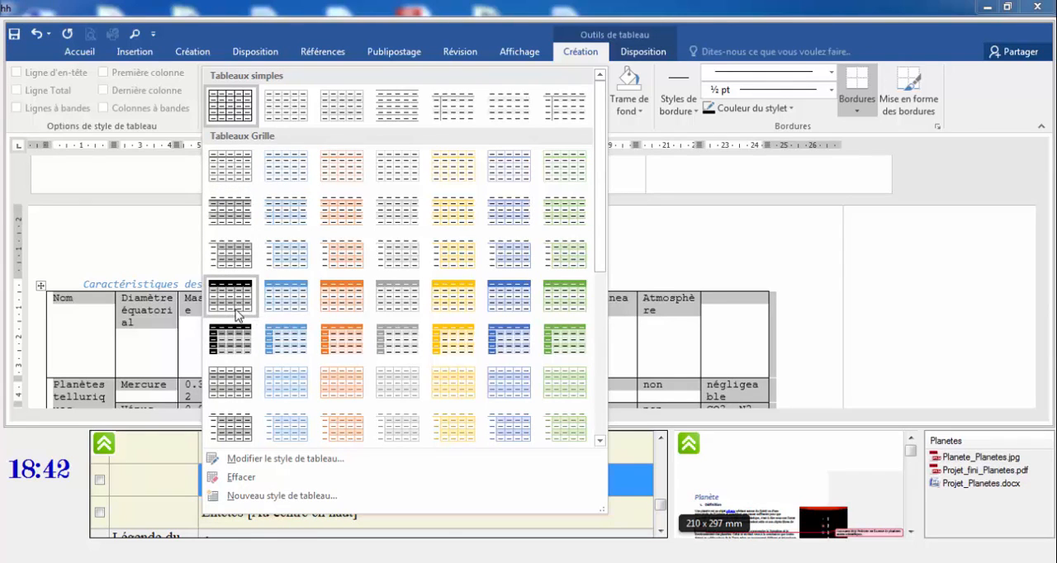
click(351, 297)
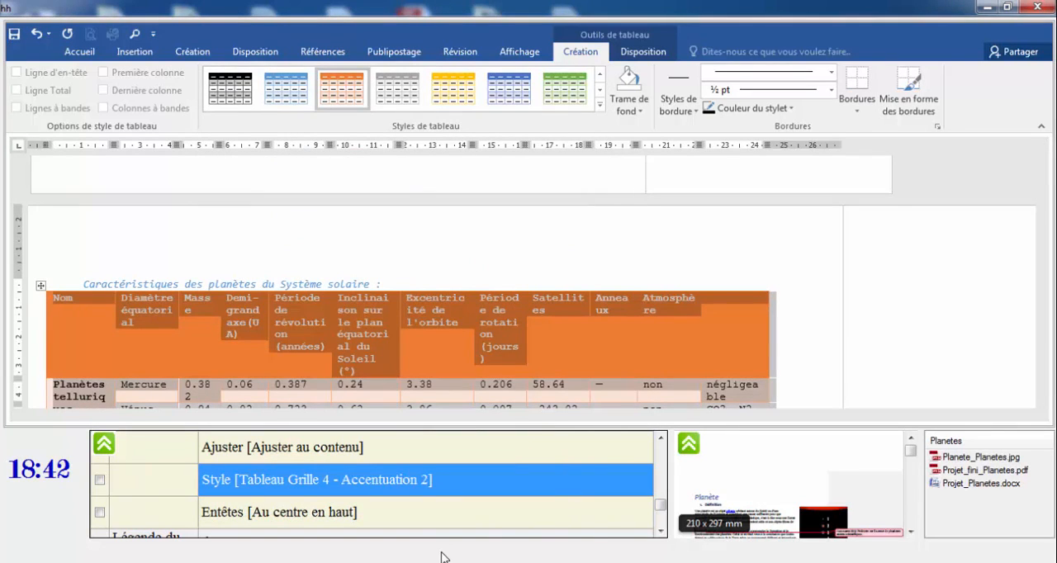
Align the text of the table's header row to the top centre ("Au centre en haut").
click(281, 520)
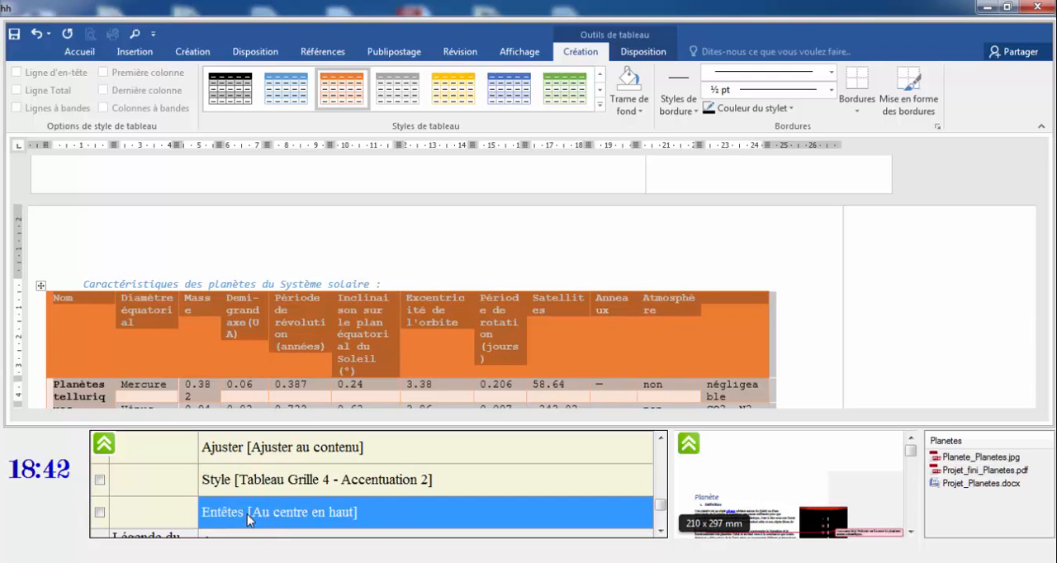
click(80, 305)
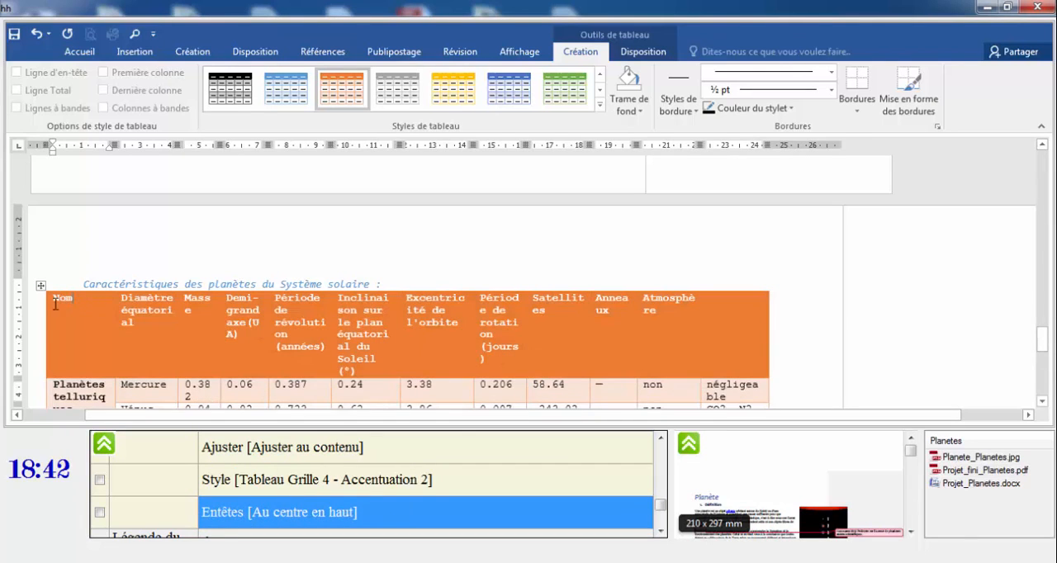
double_click(47, 303)
click(643, 51)
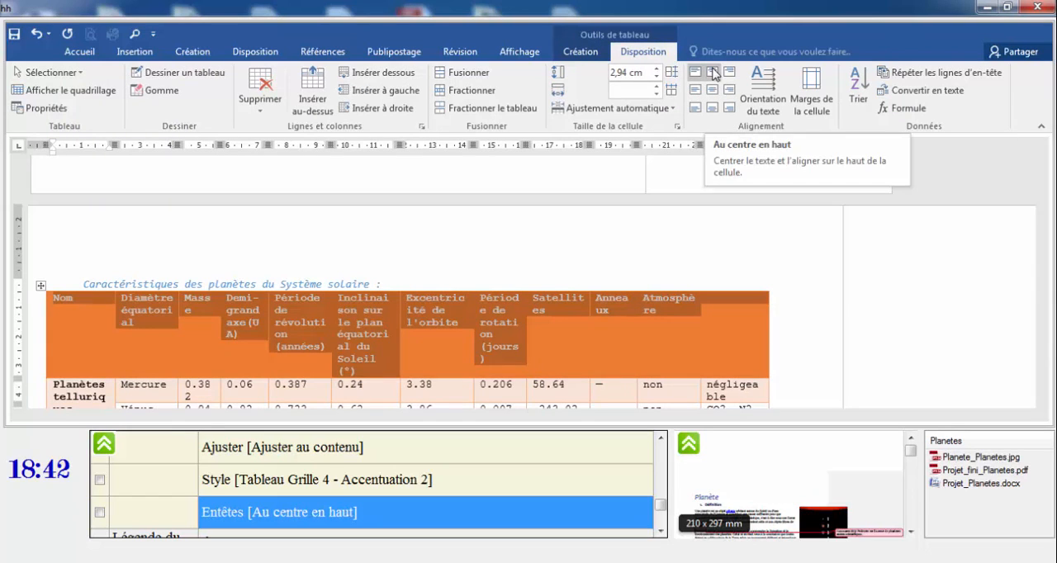
click(714, 72)
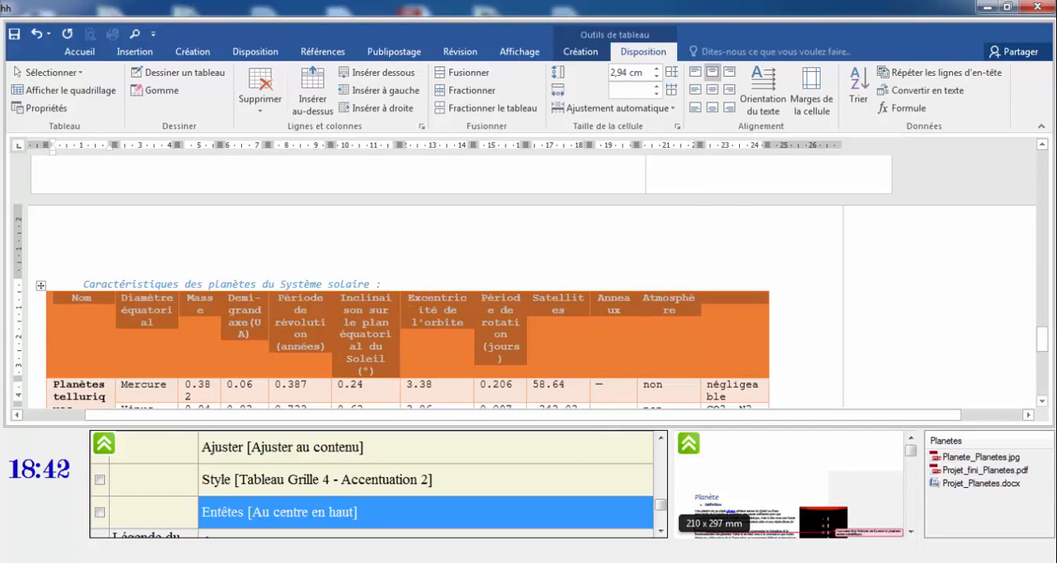
click(659, 532)
click(660, 531)
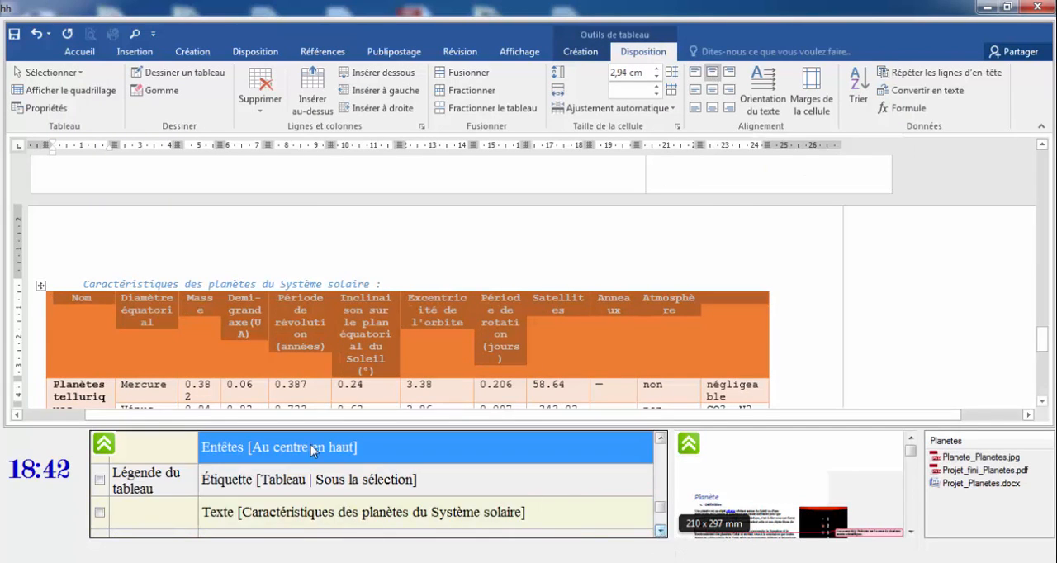
click(216, 487)
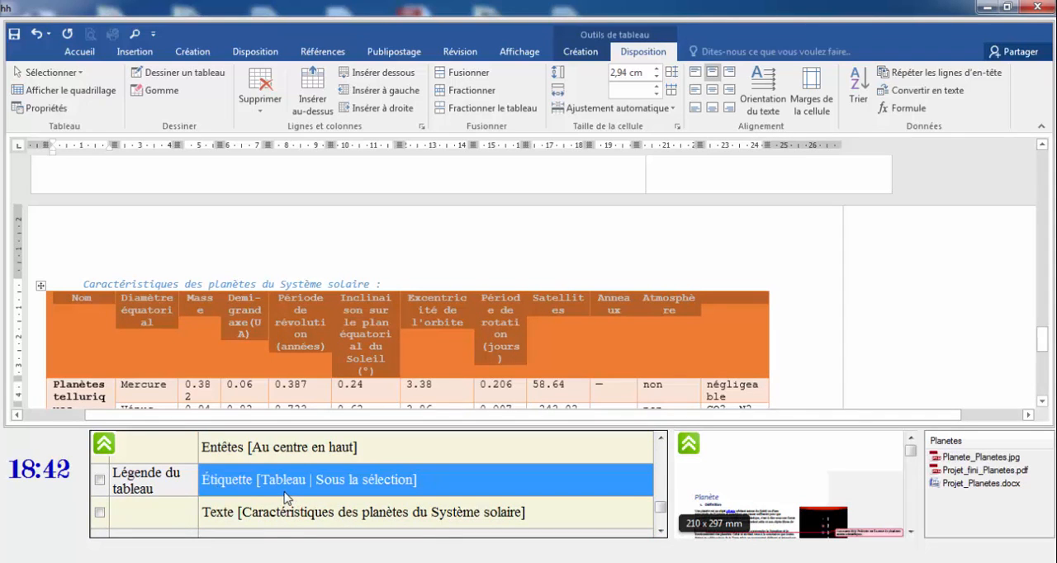
right_click(40, 287)
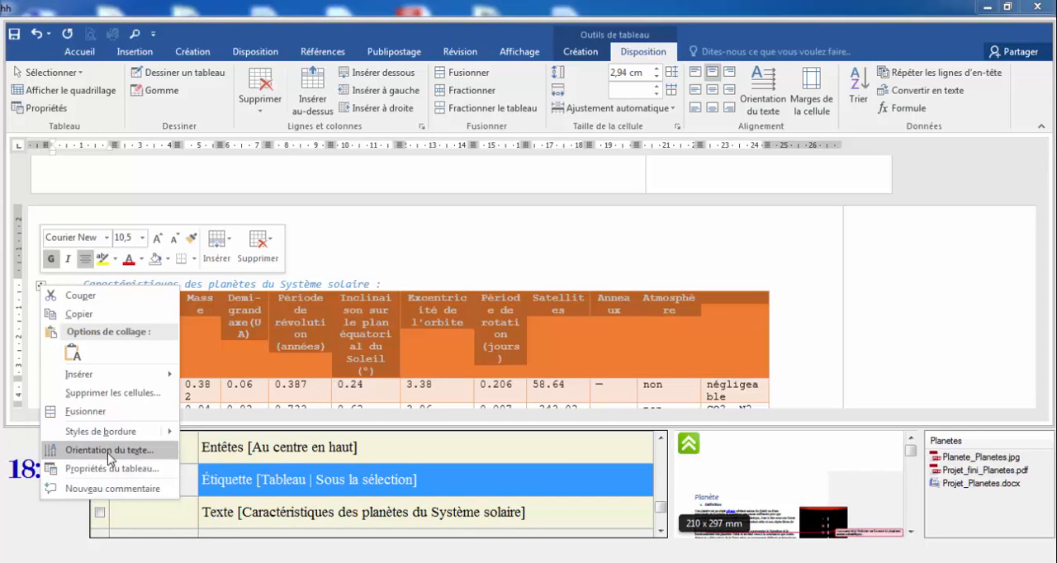
mouse_move(114, 377)
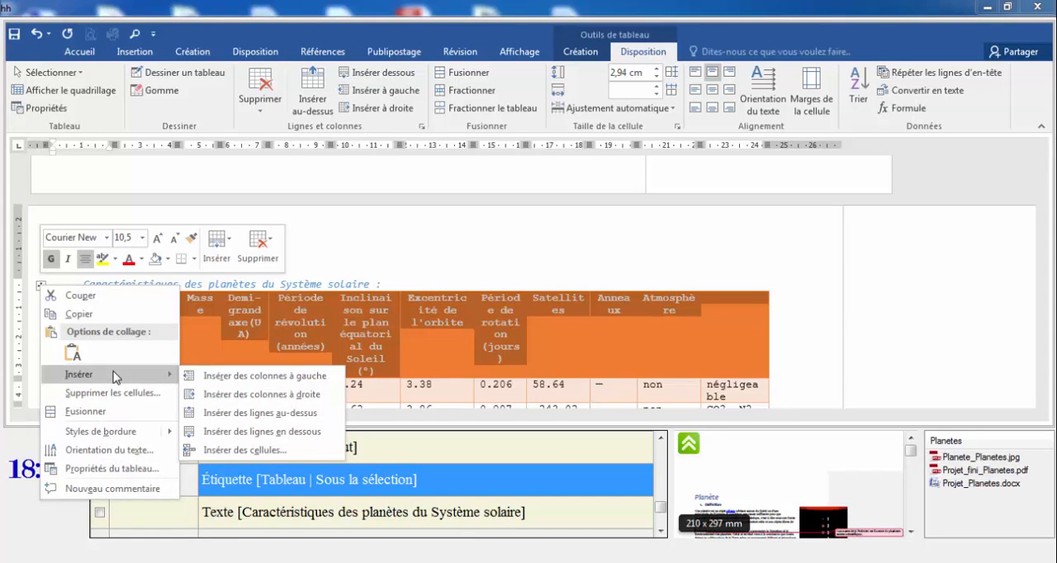
click(361, 270)
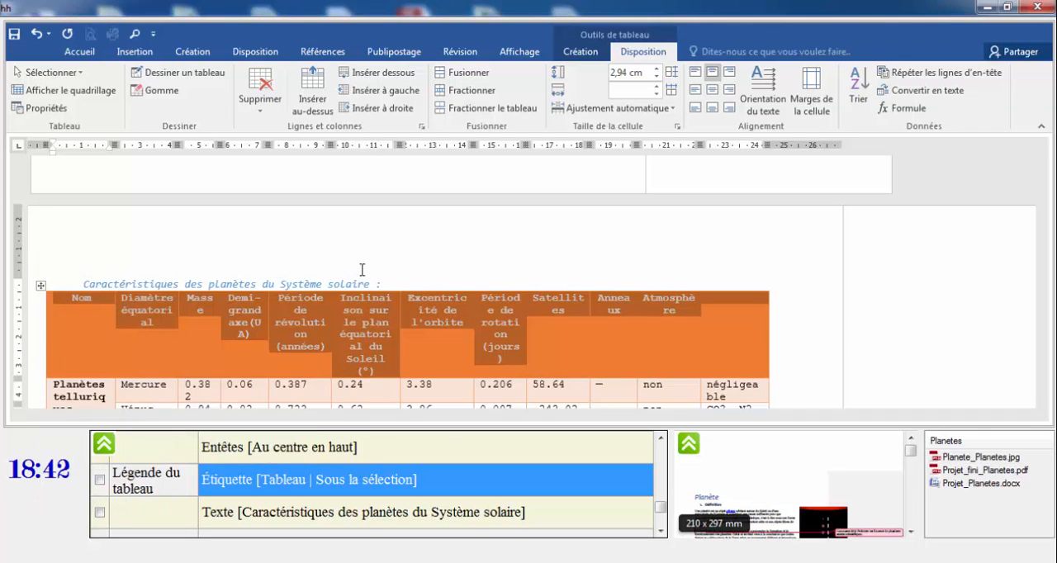
Insert a caption for the planet table with the label "Tableau" and the position "Sous la sélection".
click(145, 278)
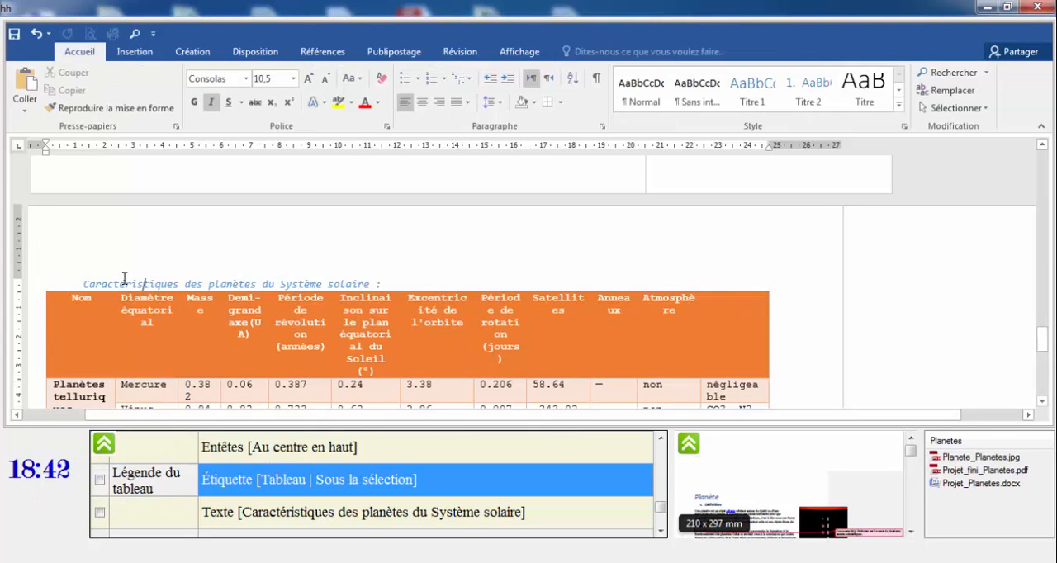
right_click(43, 288)
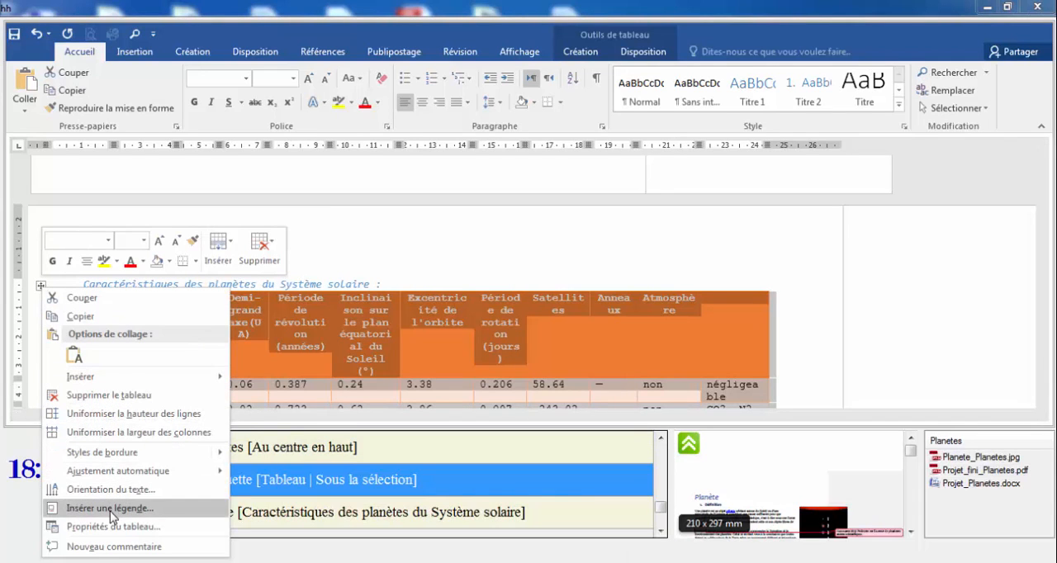
click(110, 508)
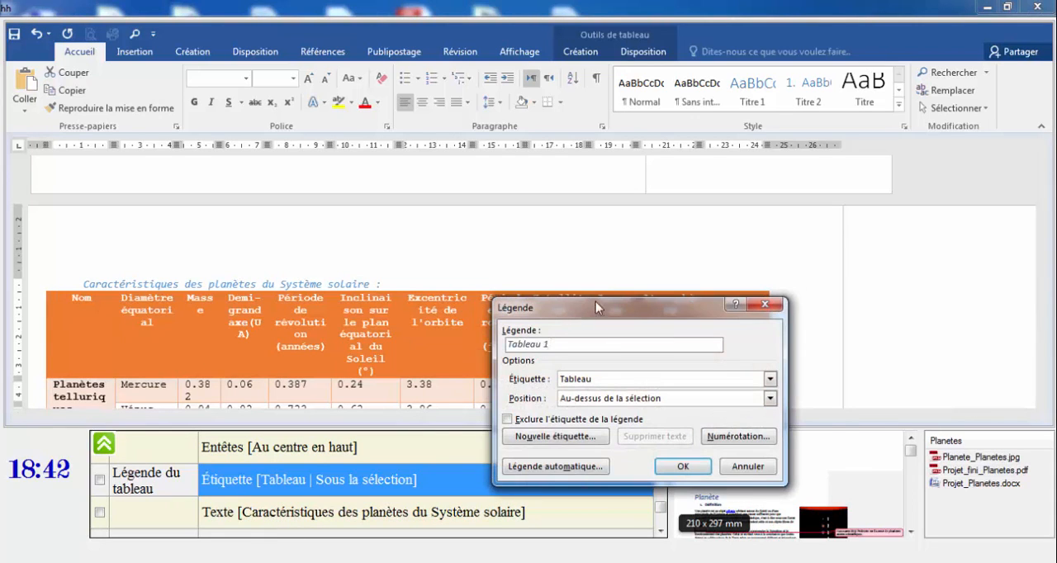
drag(596, 301, 673, 248)
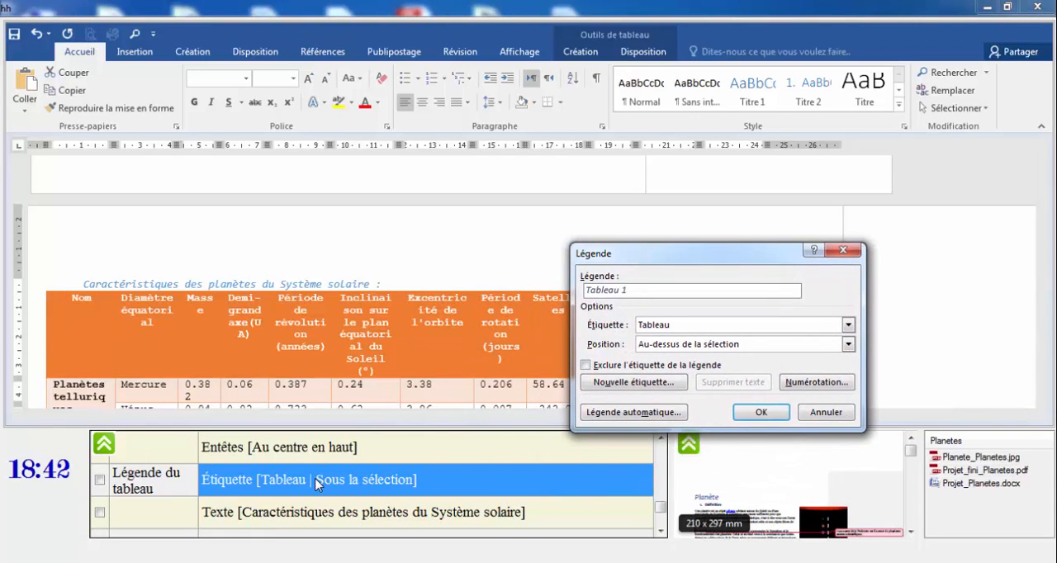
click(682, 352)
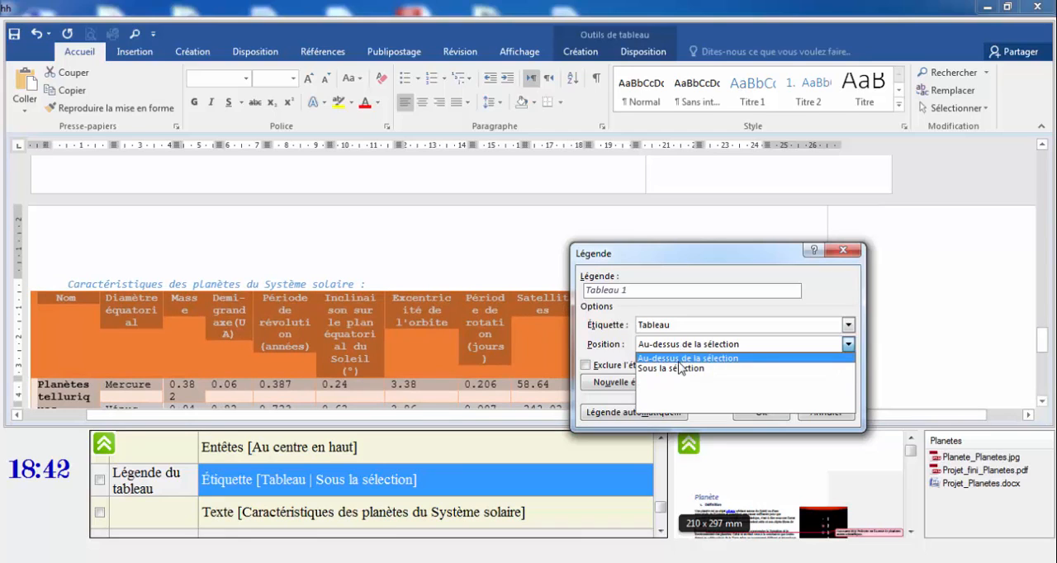
click(679, 371)
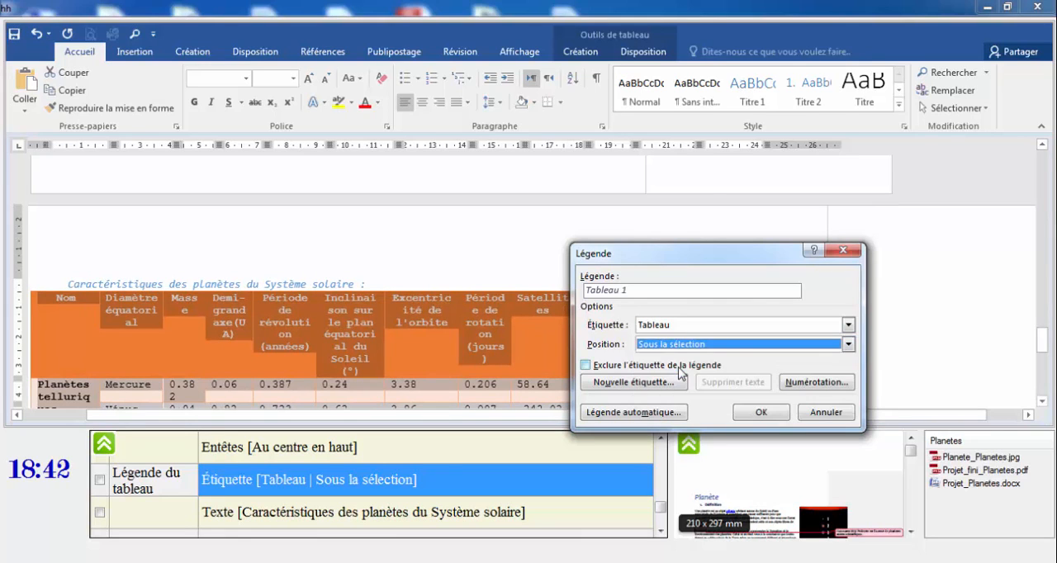
click(643, 293)
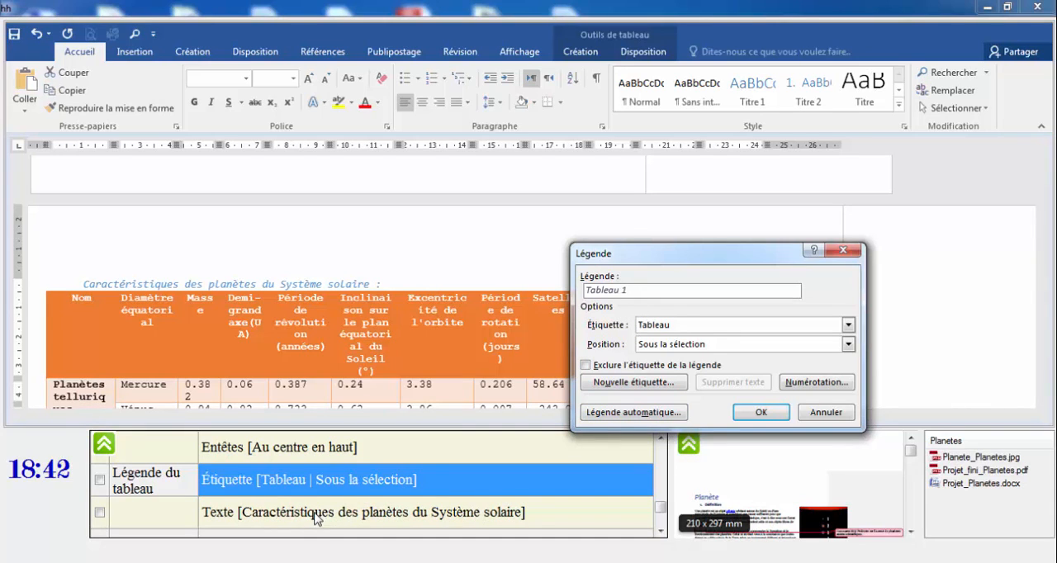
click(760, 413)
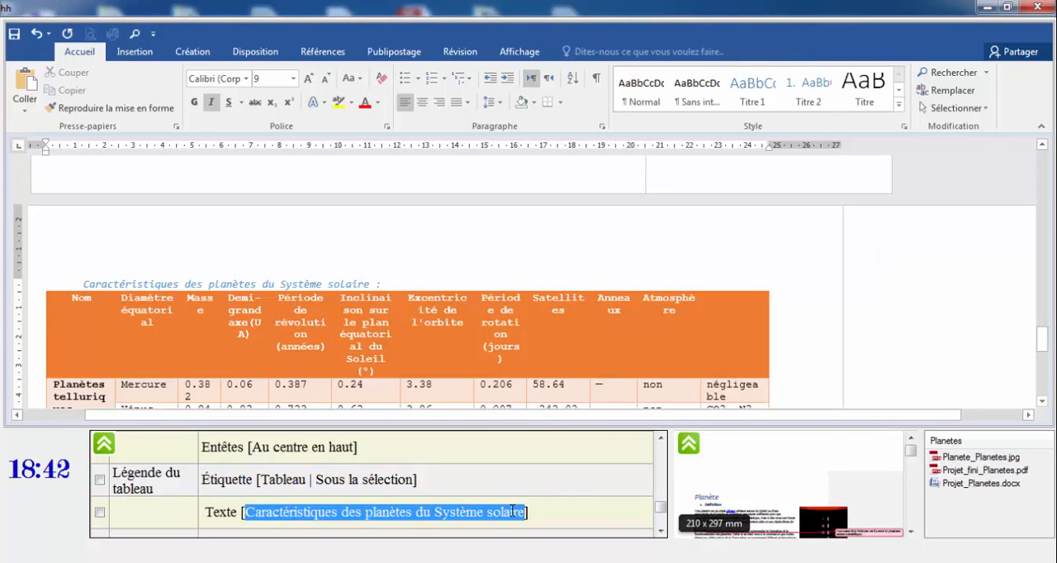
Copy "Caractéristiques des planètes du Système solaire" from the task list and insert it as the caption text below the planet table.
right_click(512, 511)
click(558, 345)
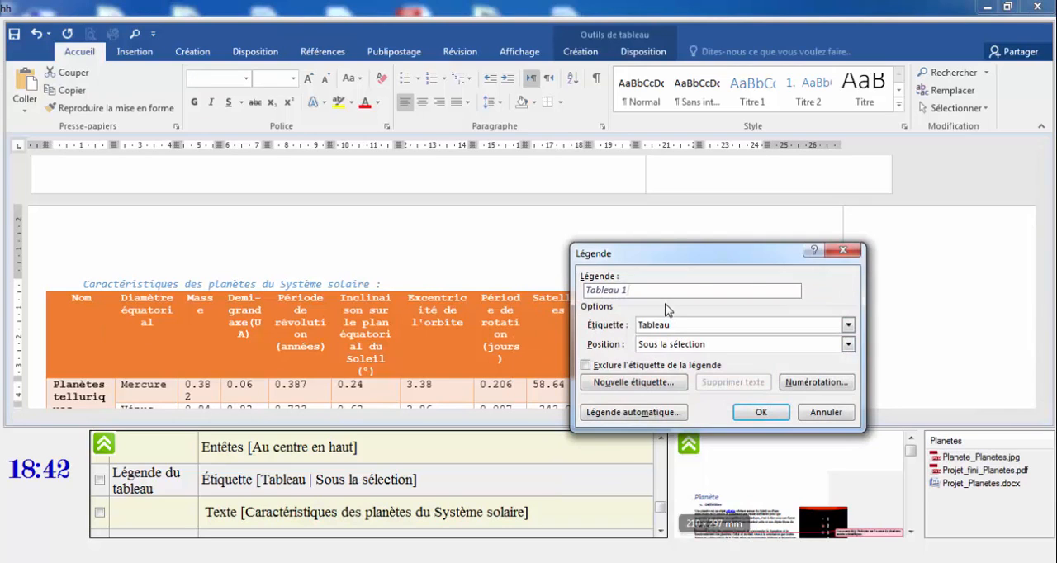
key(ctrl+v)
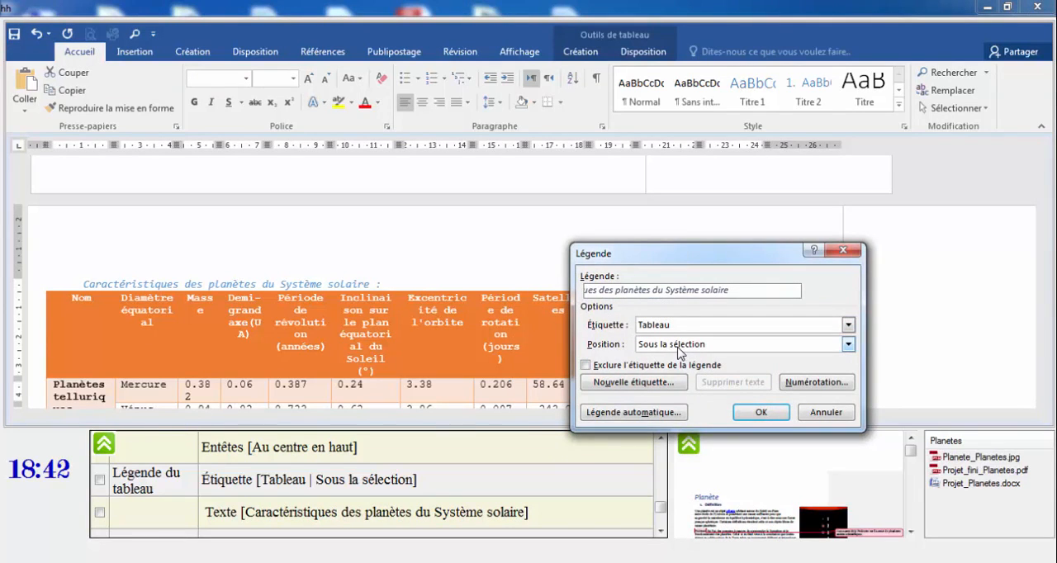
click(756, 412)
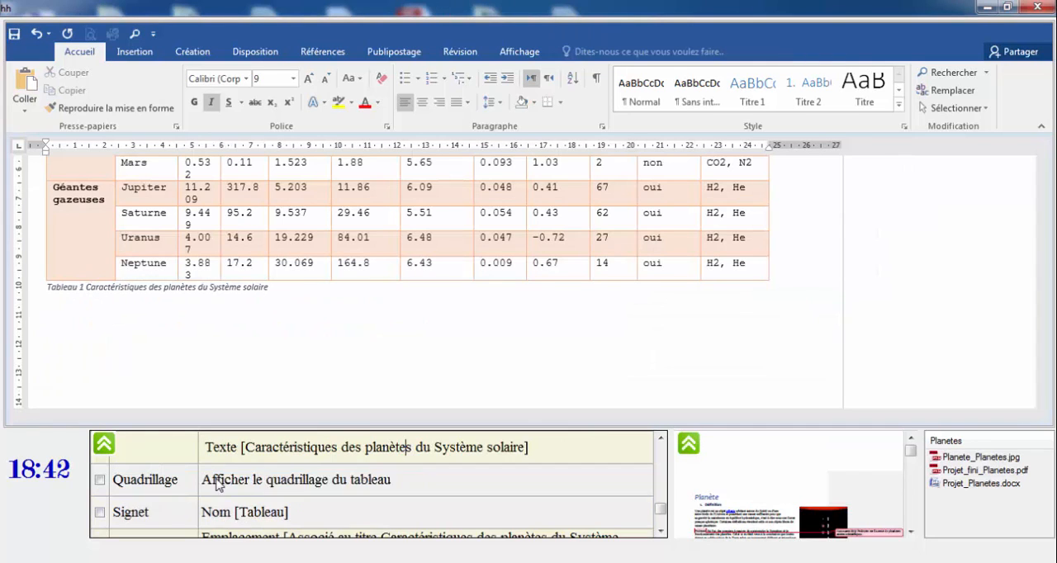
Select the whole planet table and display its gridlines.
click(306, 481)
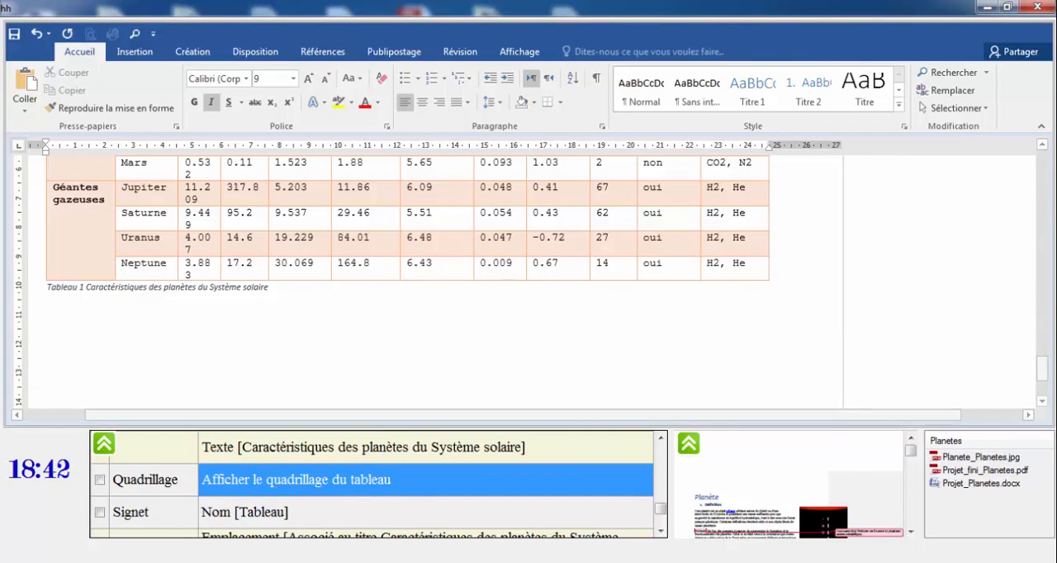
drag(1042, 370, 1052, 345)
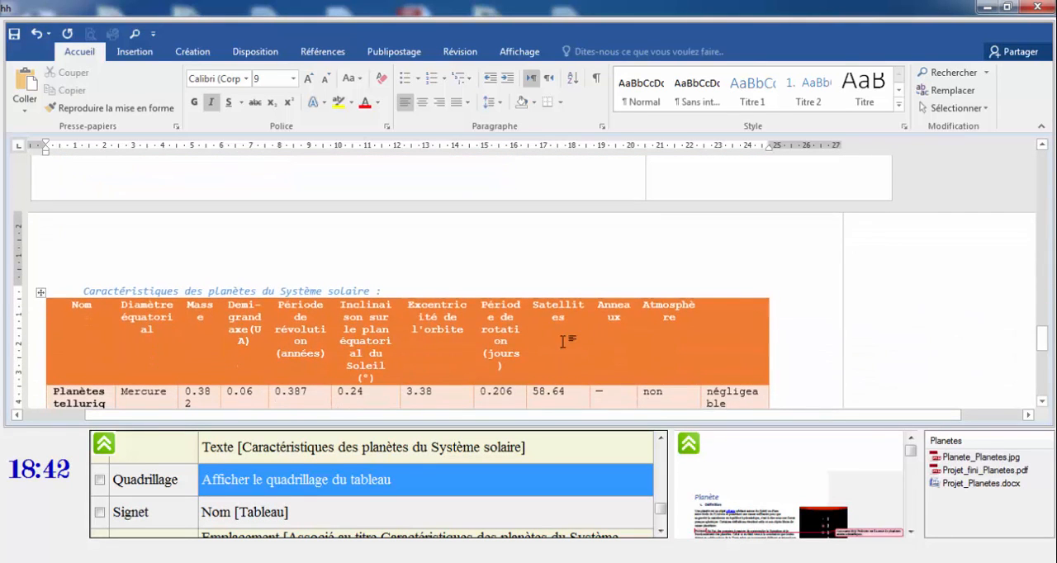
click(41, 294)
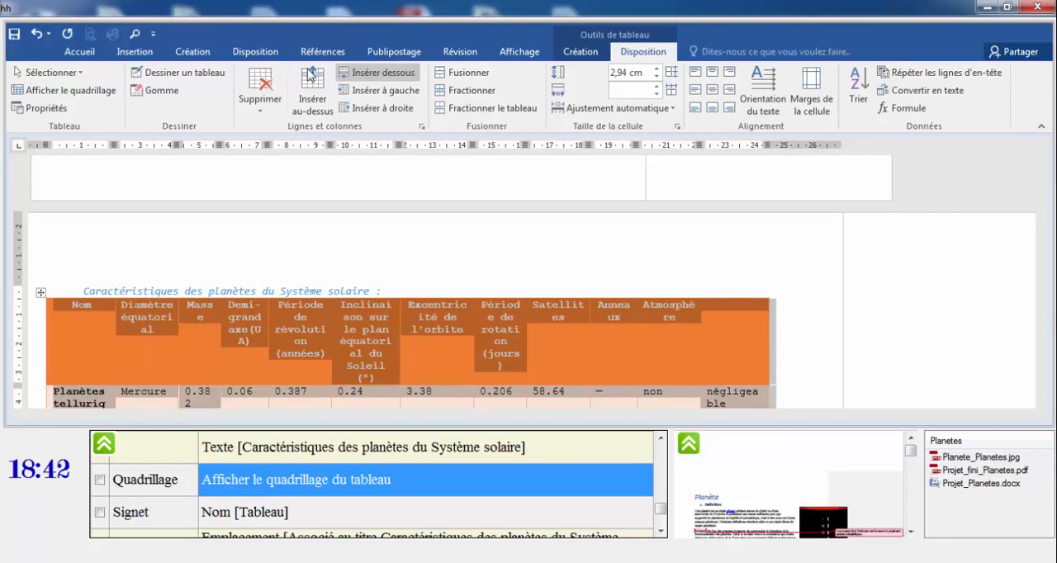
click(69, 91)
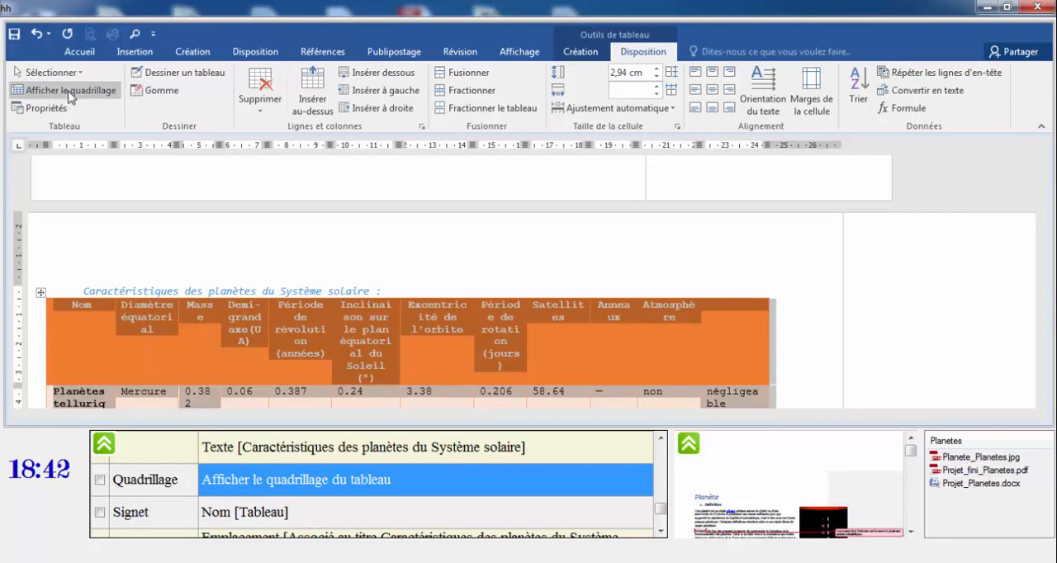
click(69, 92)
mouse_move(1050, 343)
mouse_down()
mouse_move(1051, 374)
mouse_move(1050, 355)
mouse_up()
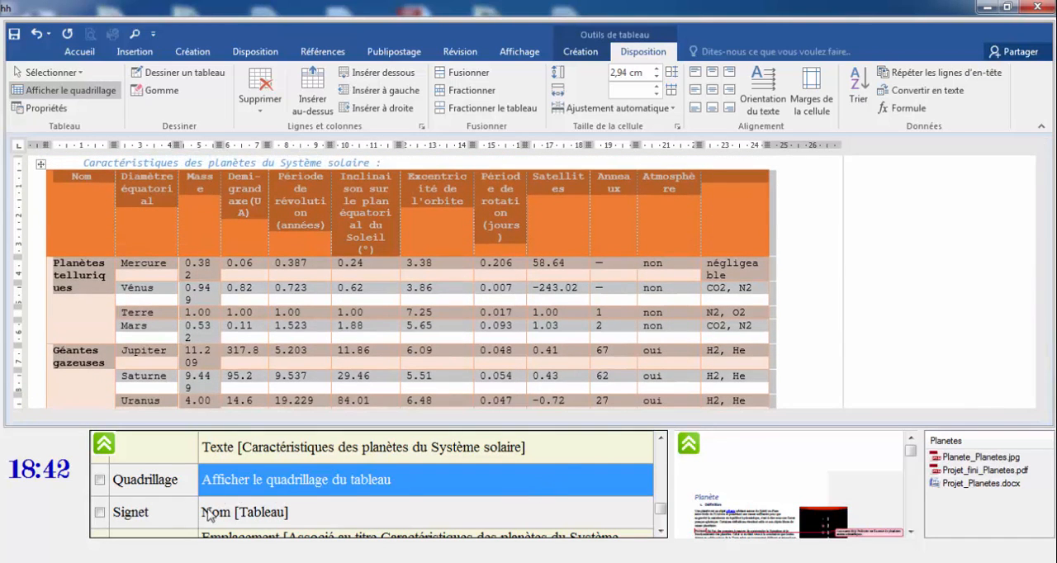
Add a bookmark named "Tableau" at the start of the title "Caractéristiques des planètes du Système solaire", sorting bookmarks by "Emplacement".
click(241, 517)
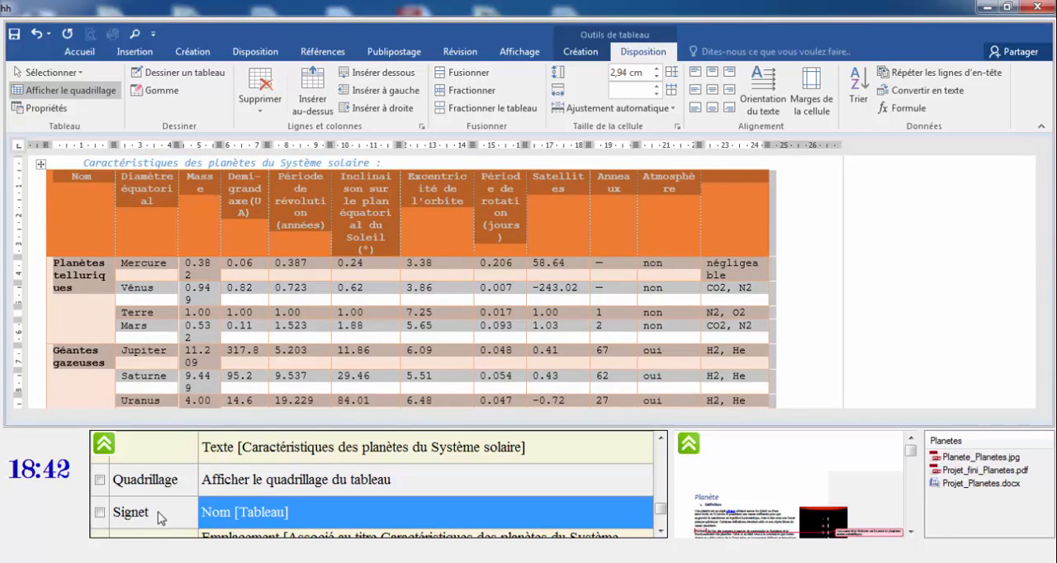
click(661, 532)
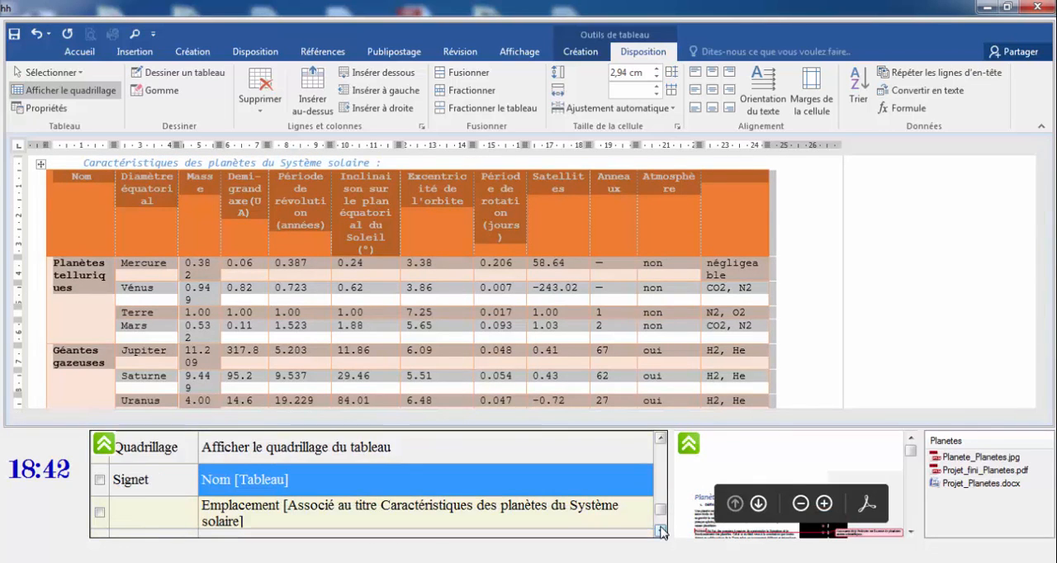
click(661, 531)
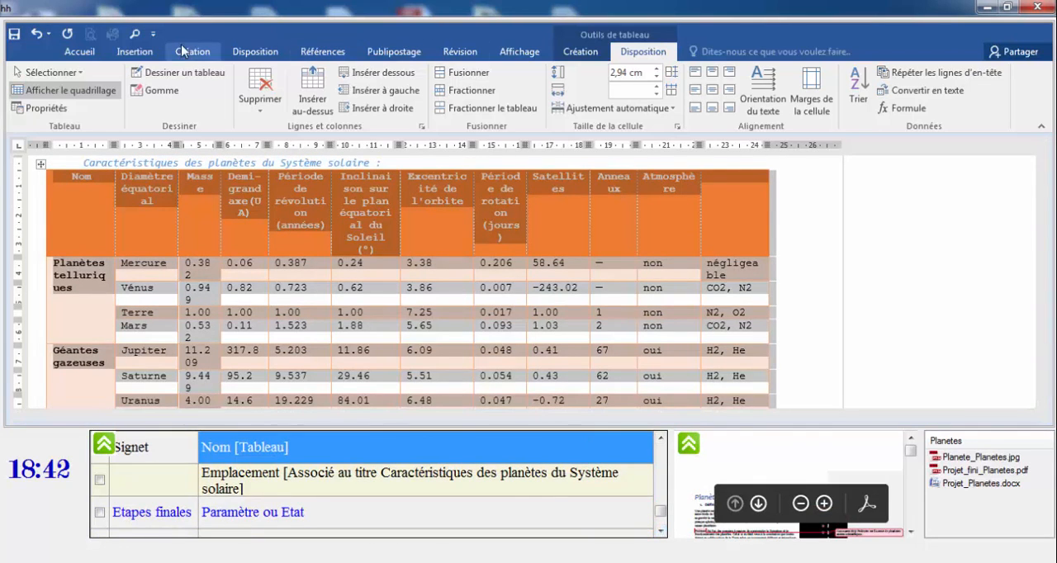
click(132, 53)
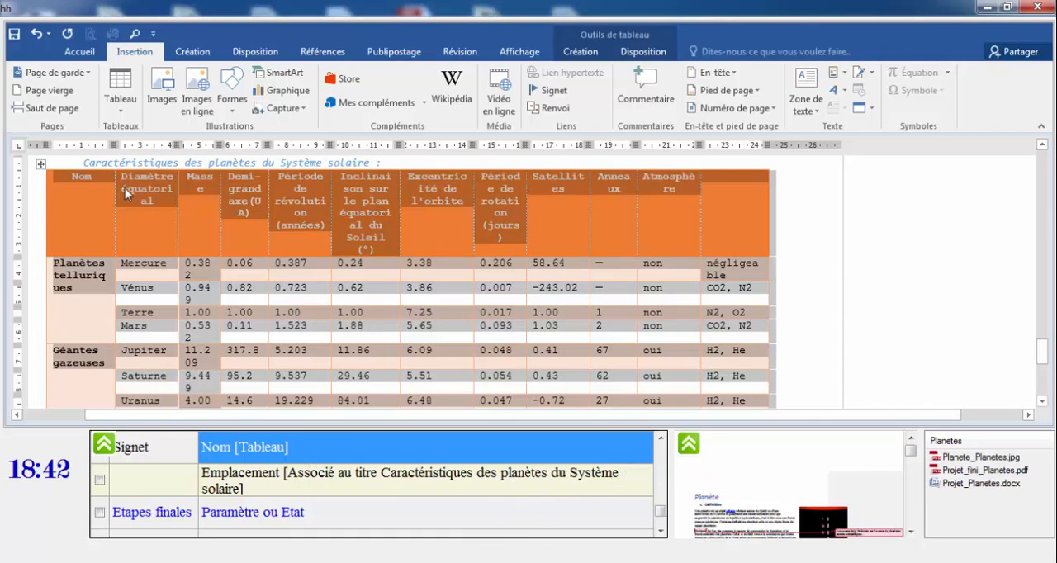
click(86, 161)
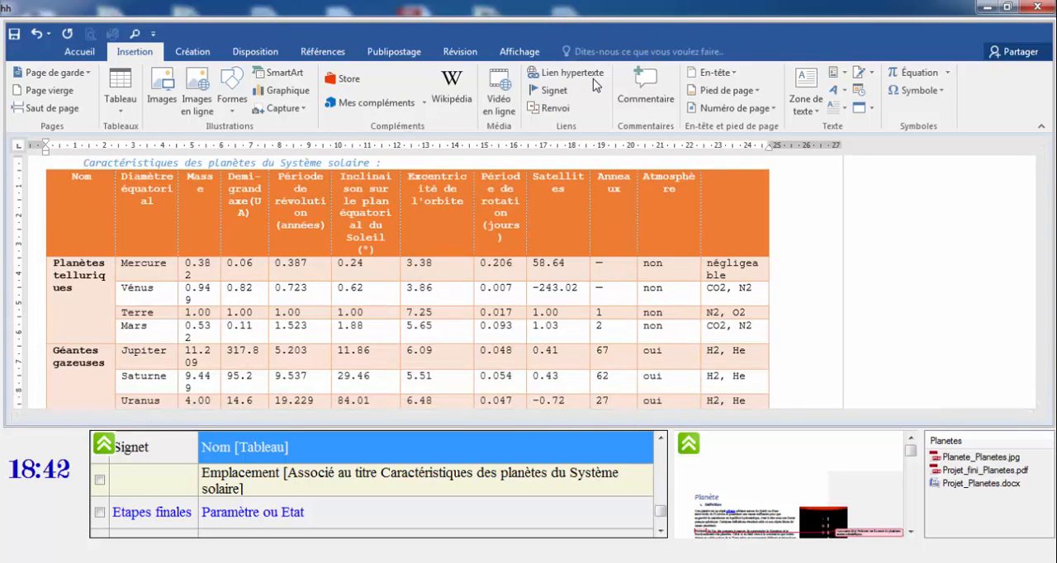
click(553, 91)
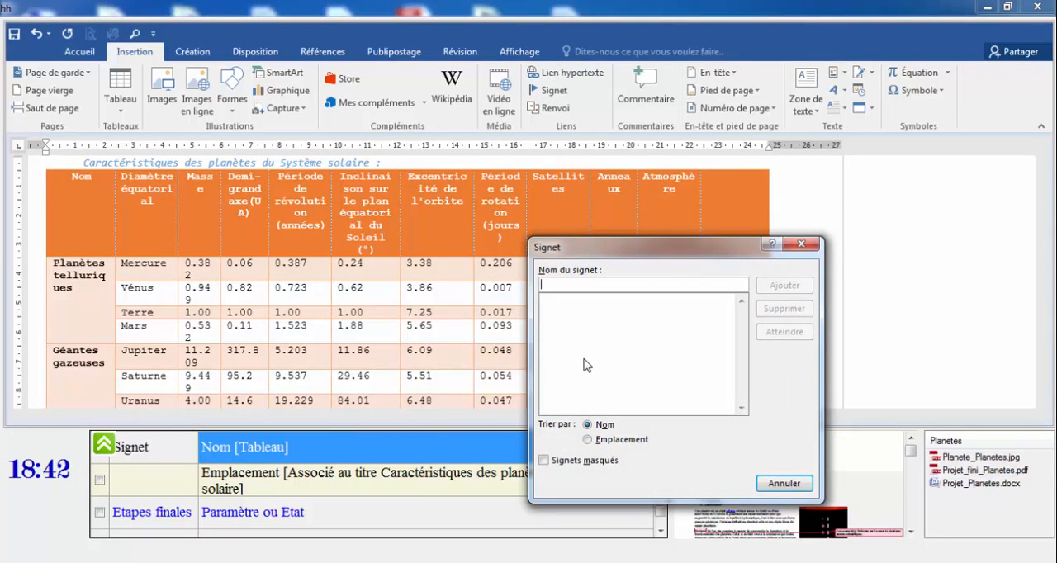
text(Tableau)
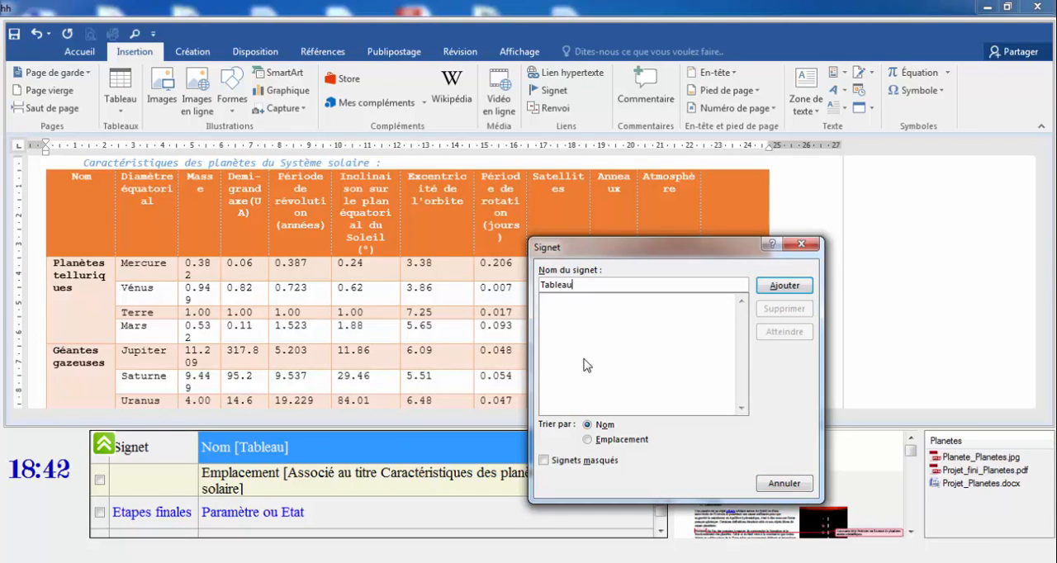
click(604, 442)
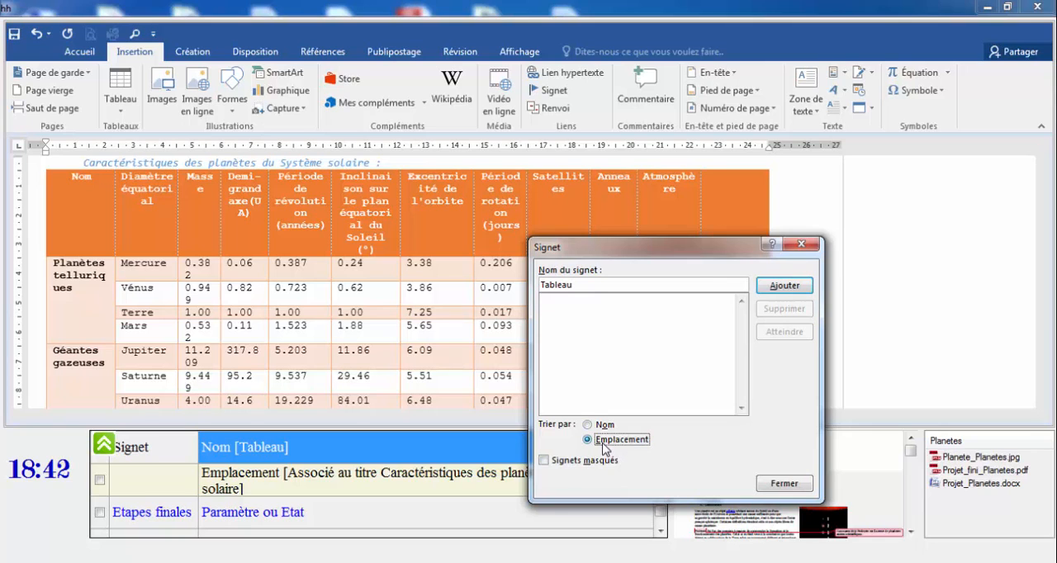
click(785, 285)
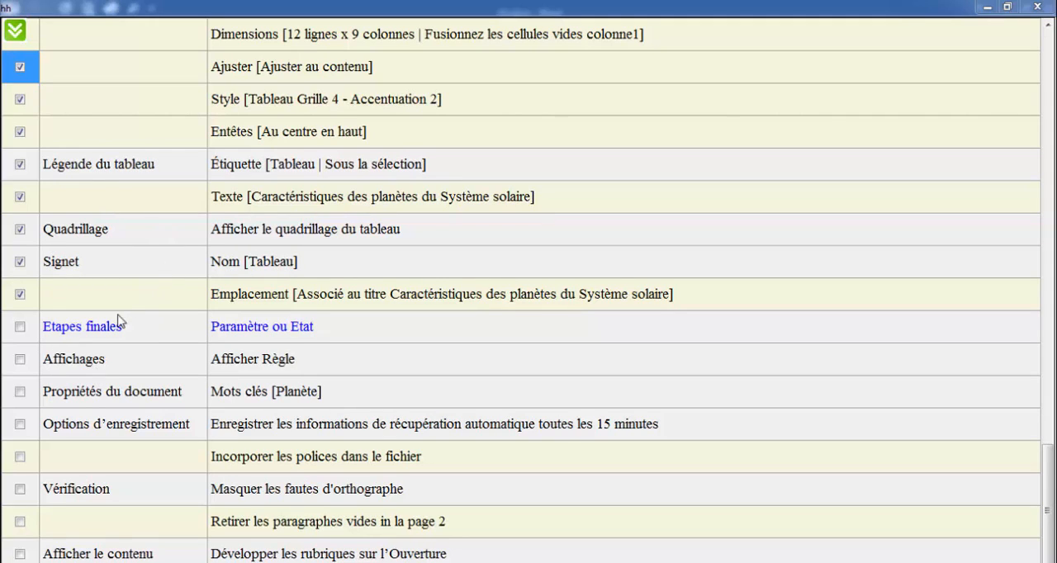
Mark the "Affichages – Afficher Règle" task of the "Etapes finales" section as done in the task list.
click(94, 331)
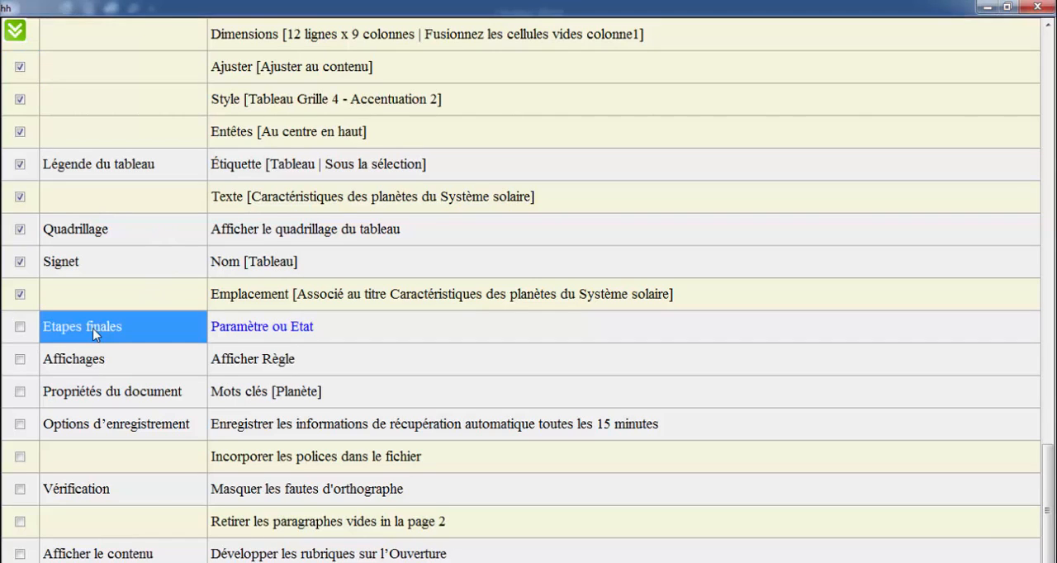
click(78, 370)
click(20, 360)
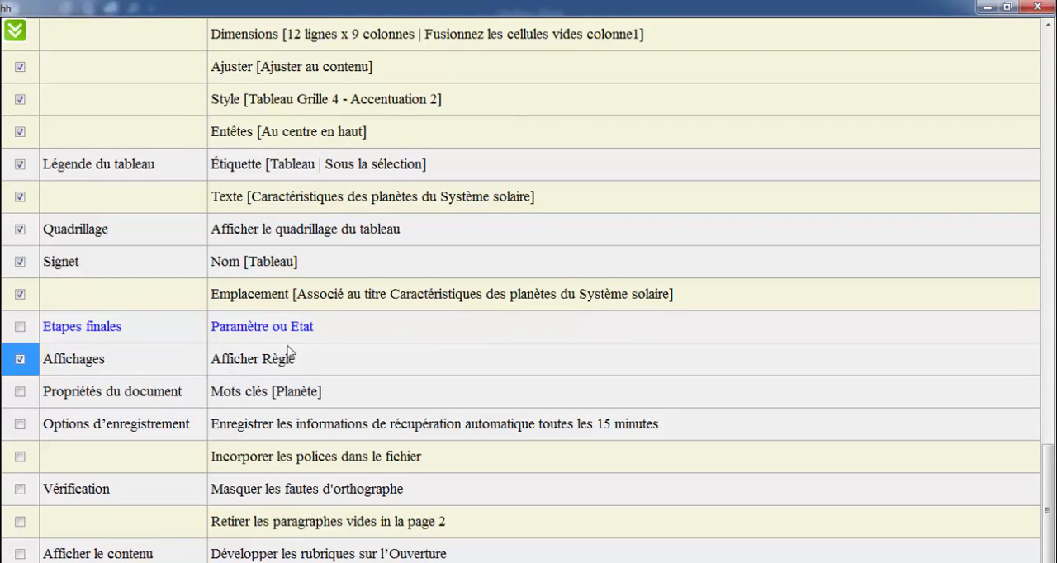
click(273, 369)
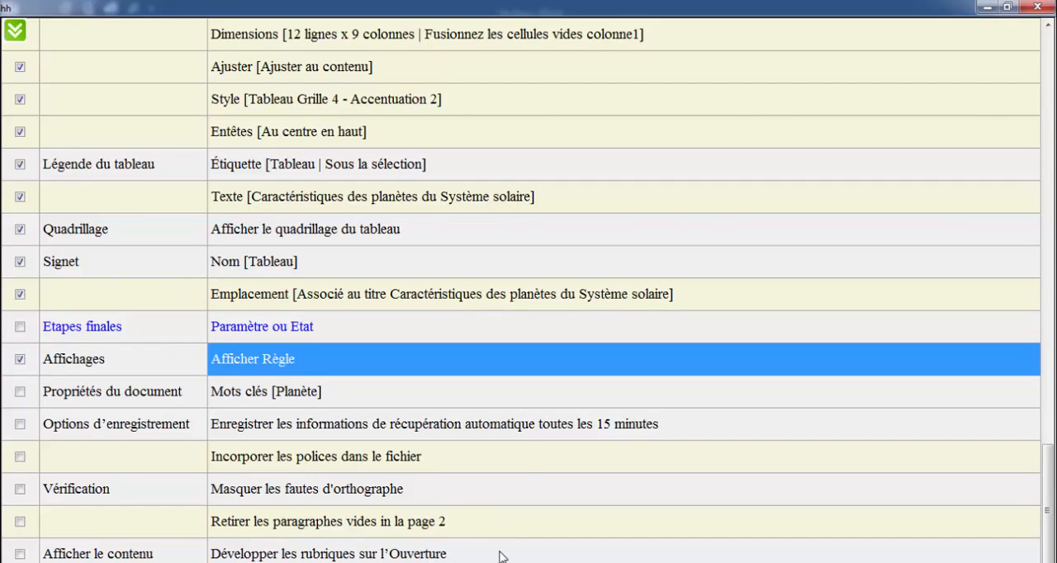
Switch to hh.docx in Word, hide the ruler and show it again.
key(alt+Tab)
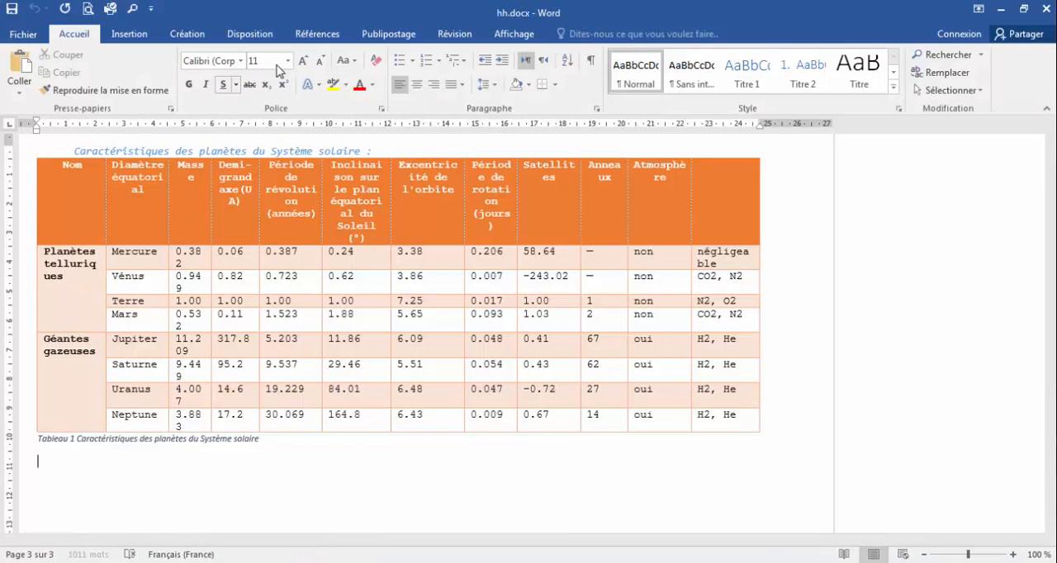
click(515, 34)
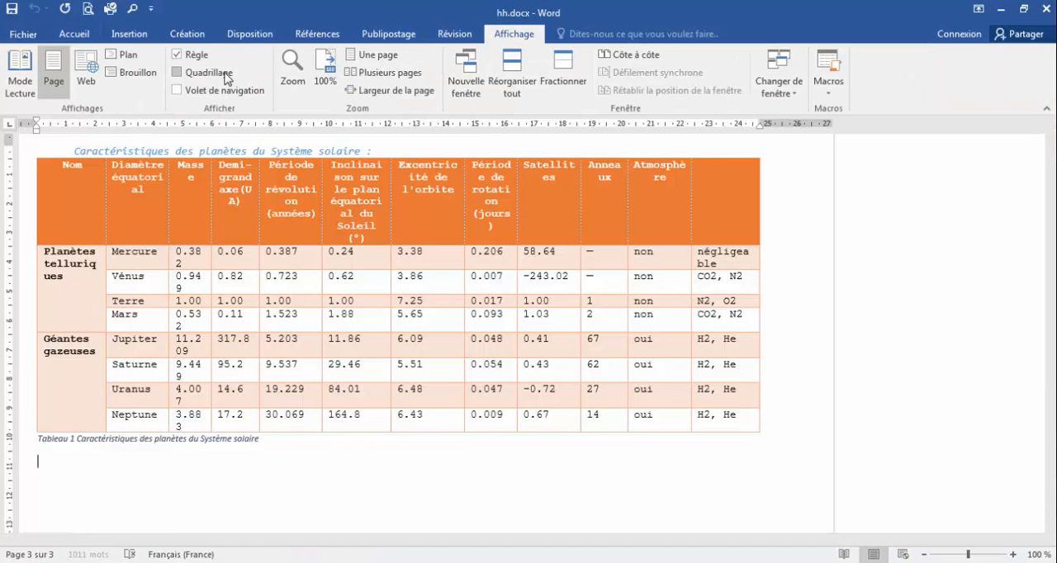
click(182, 56)
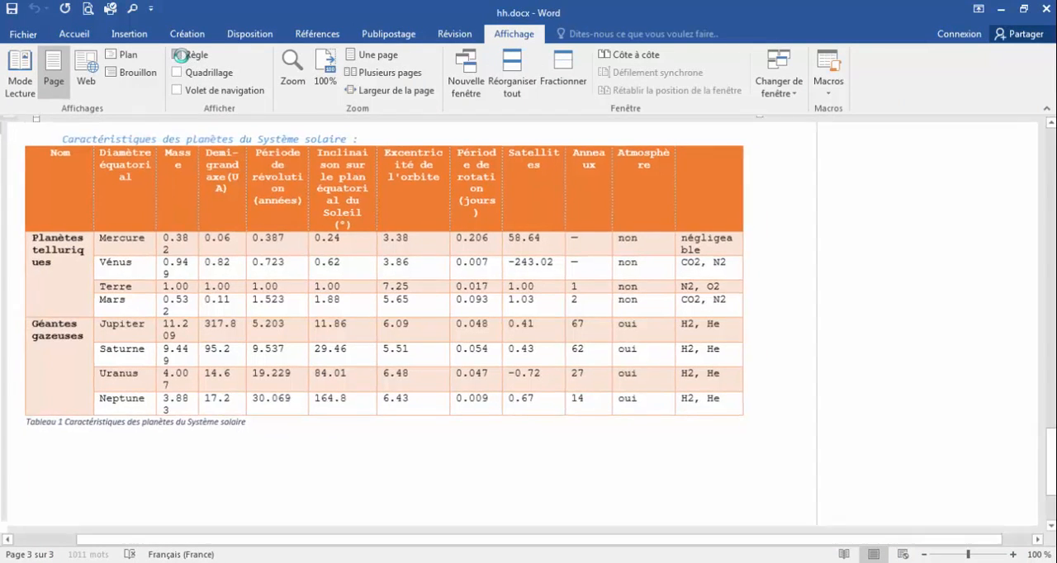
click(181, 57)
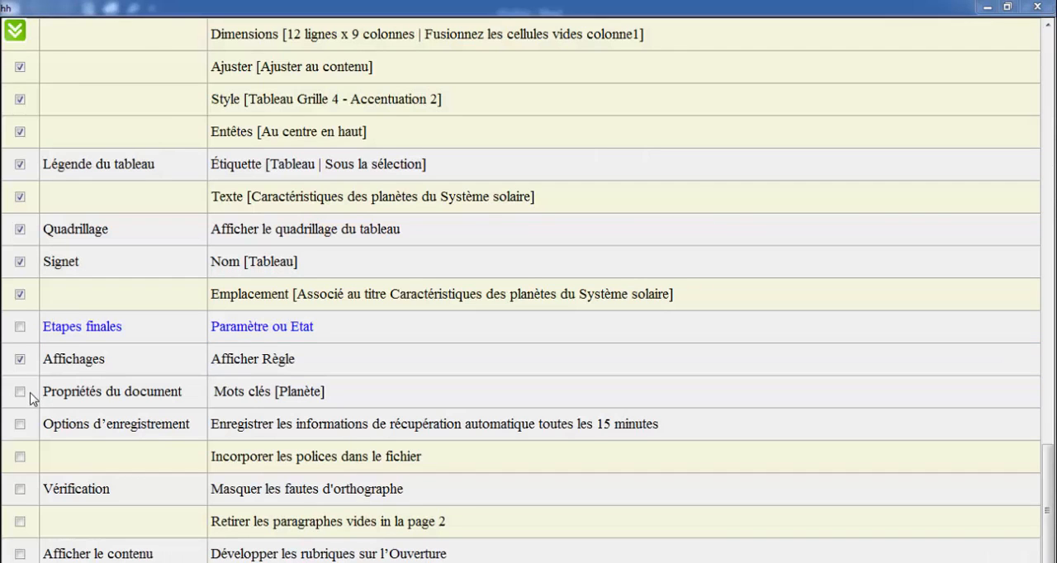
Mark the "Mots clés [Planète]" task as done, and in Word set the keywords of hh.docx to "Planète" in its advanced properties.
click(20, 392)
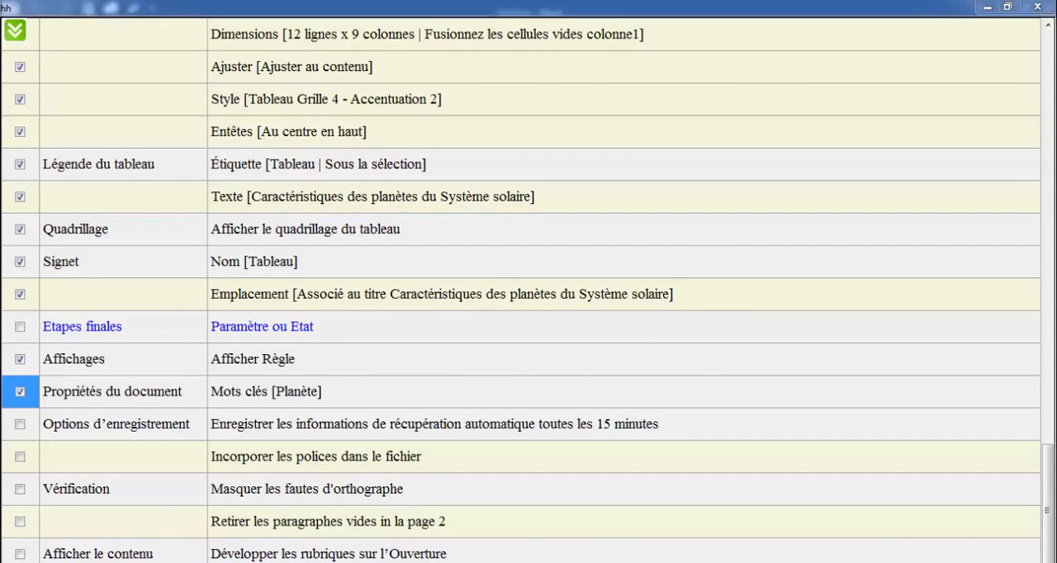
key(alt+Tab)
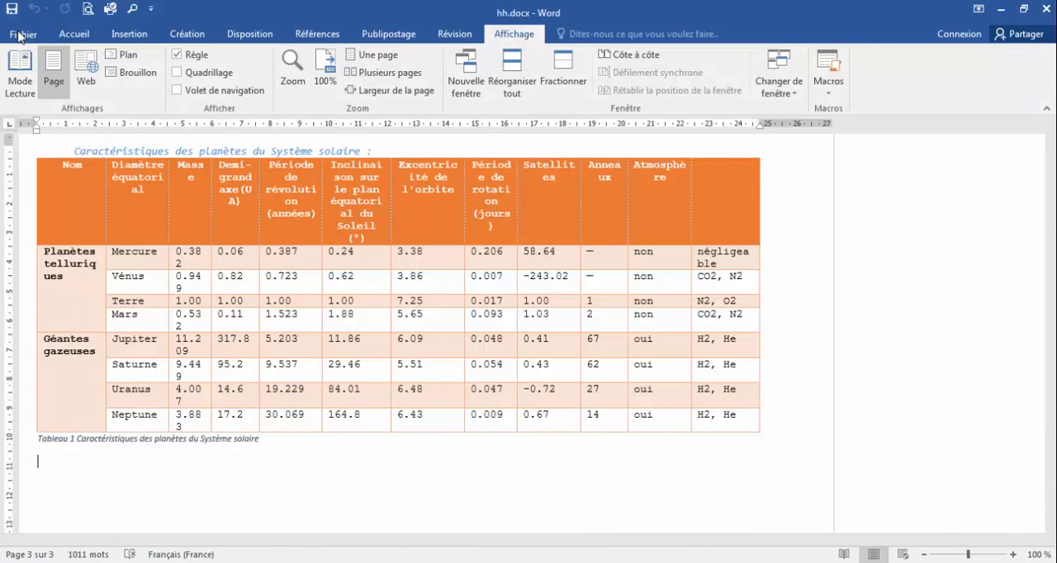
click(21, 34)
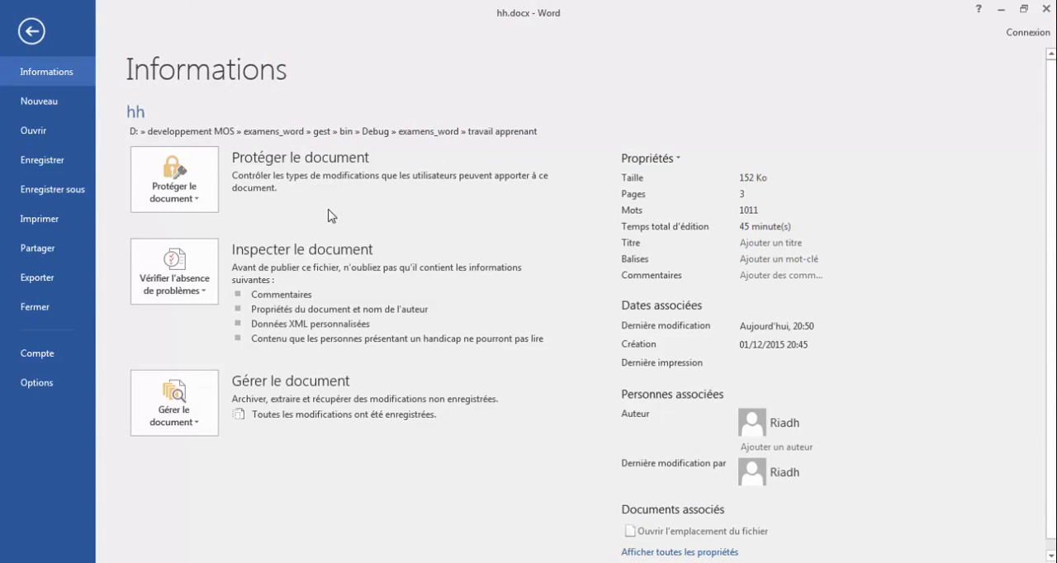
click(680, 161)
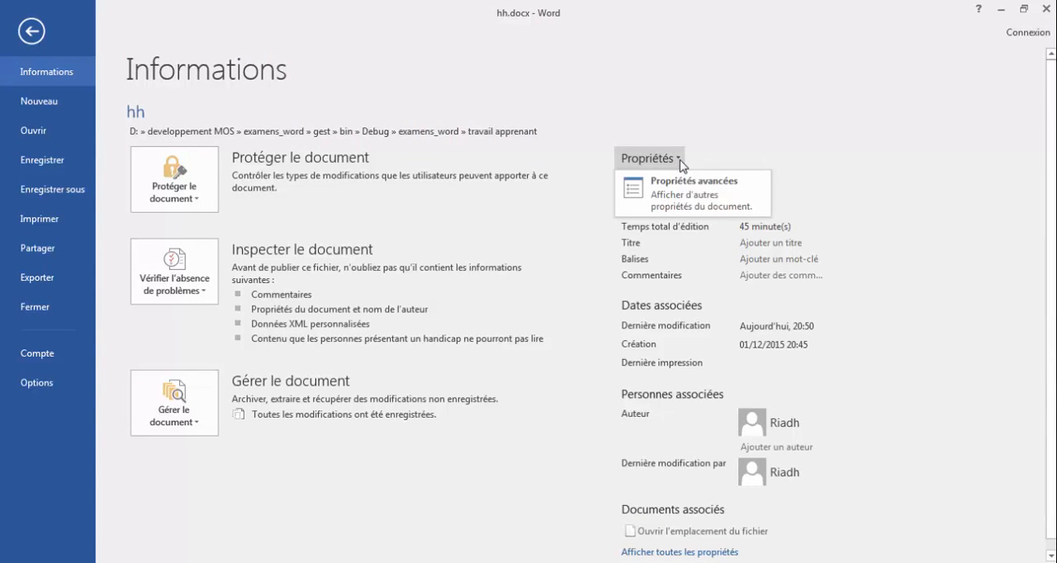
click(690, 198)
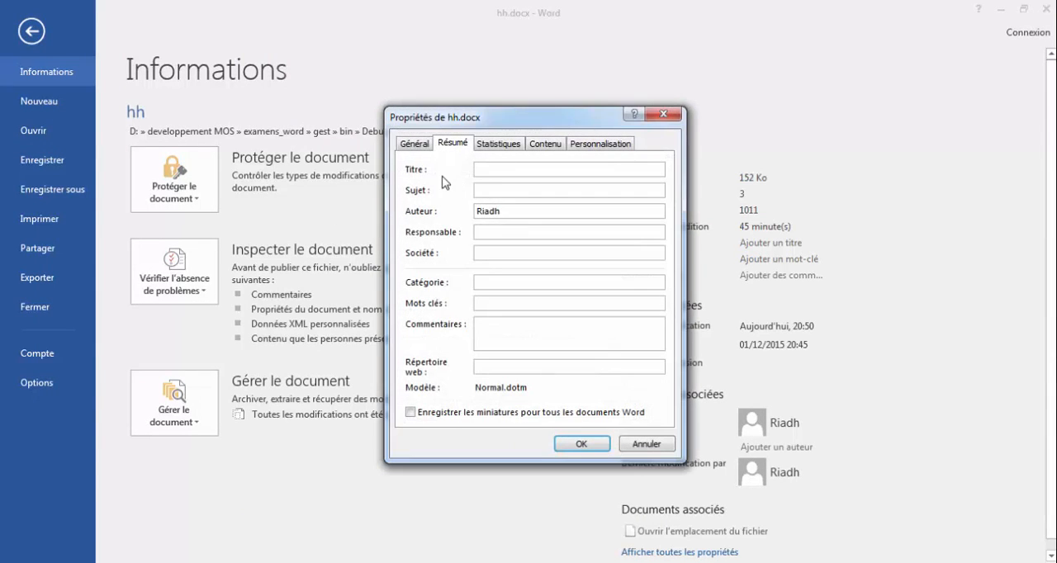
click(487, 302)
text(Planète)
click(585, 443)
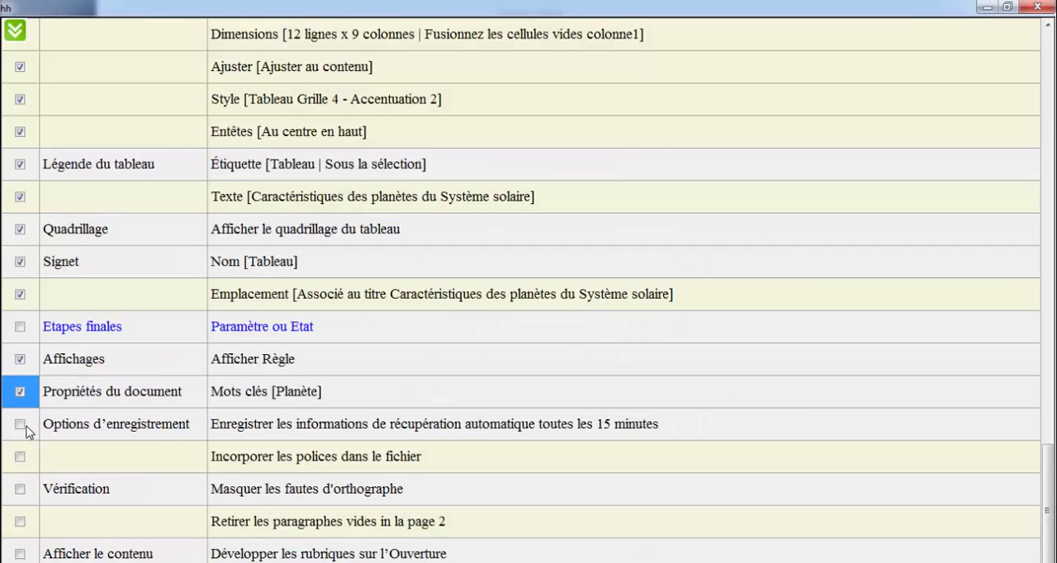
Mark the "Options d'enregistrement" task as done, and in Word's save options set the automatic recovery interval to 15 minutes.
click(24, 426)
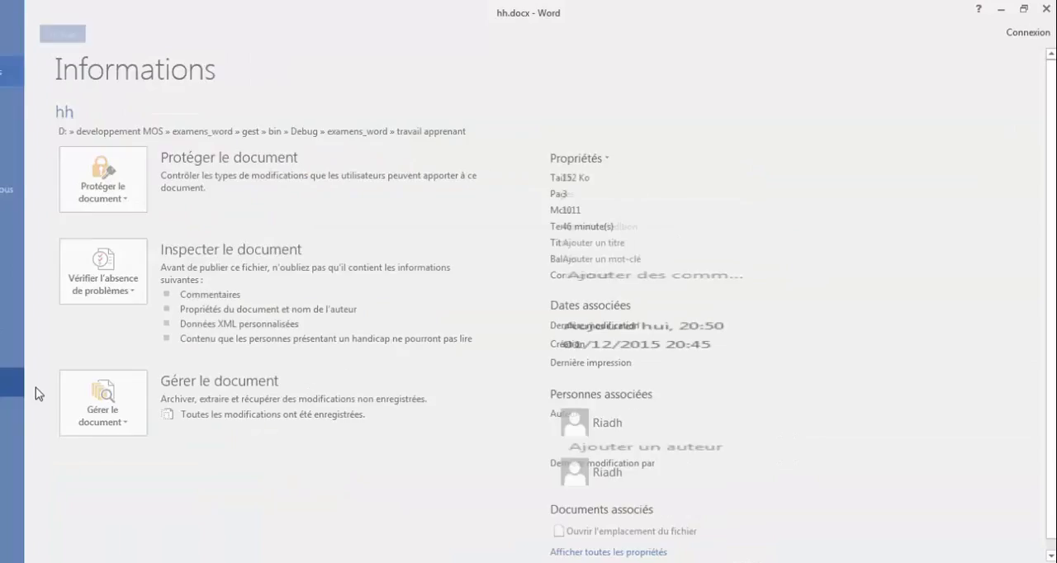
click(35, 387)
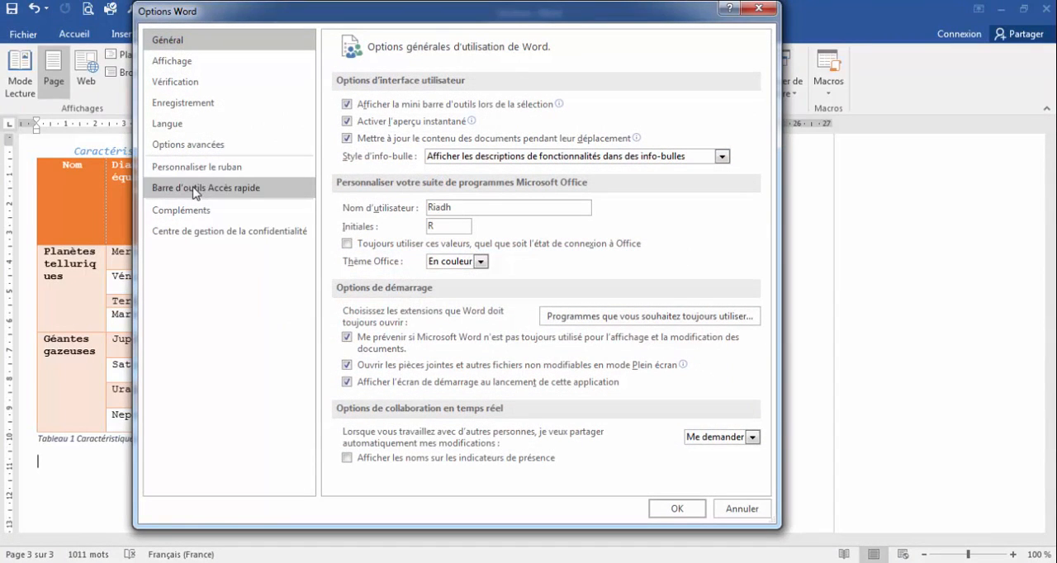
click(178, 104)
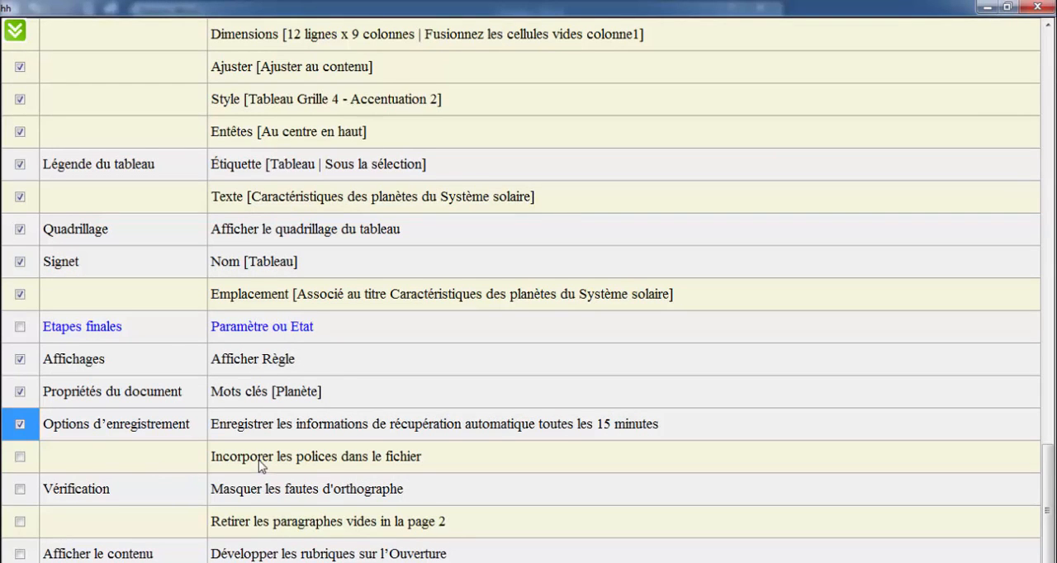
Check the "Incorporer les polices dans le fichier" task in the task list, and embed the fonts in hh.docx in Word's save options.
click(382, 454)
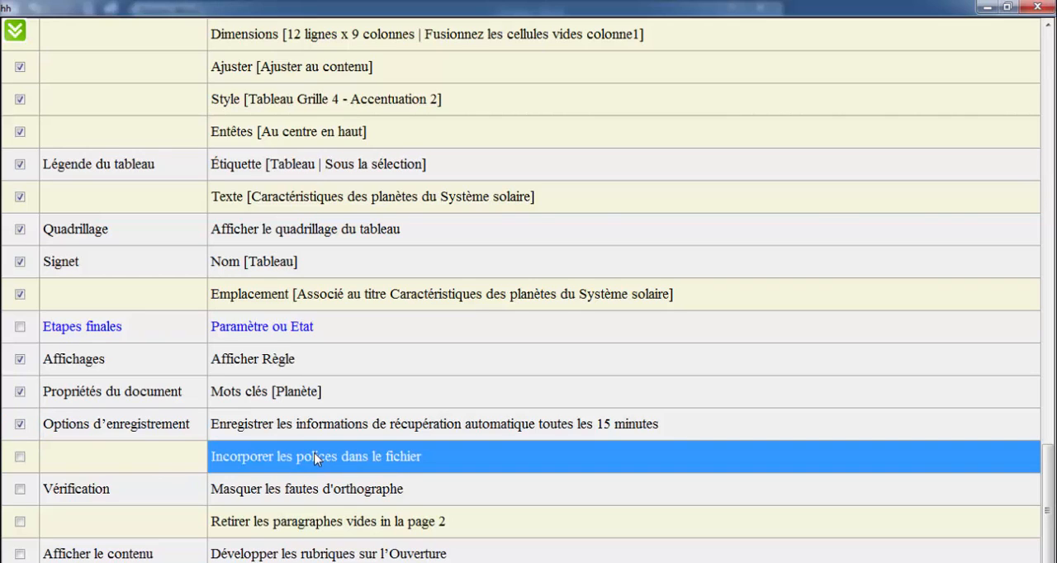
click(240, 463)
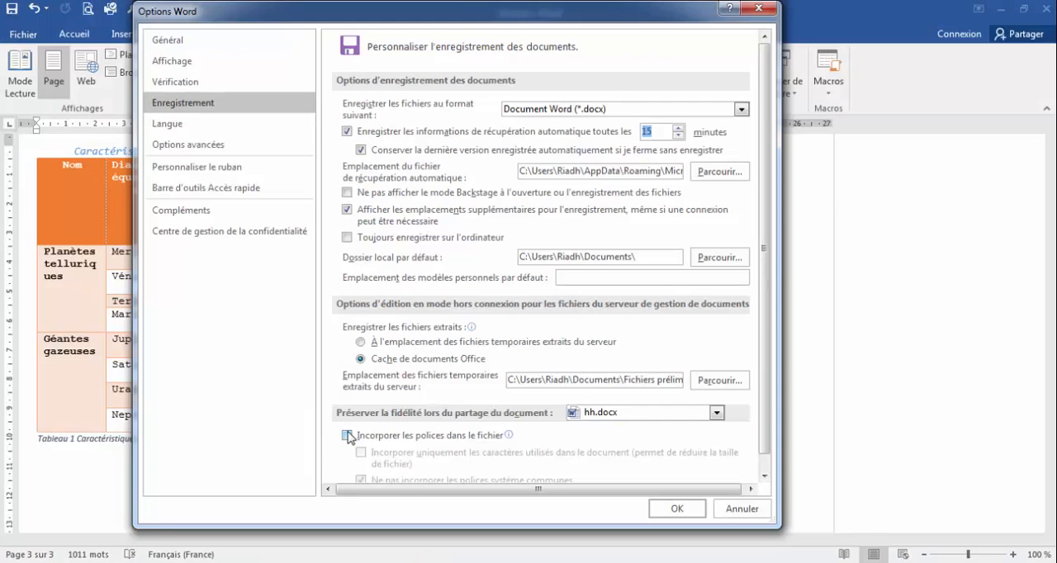
click(347, 435)
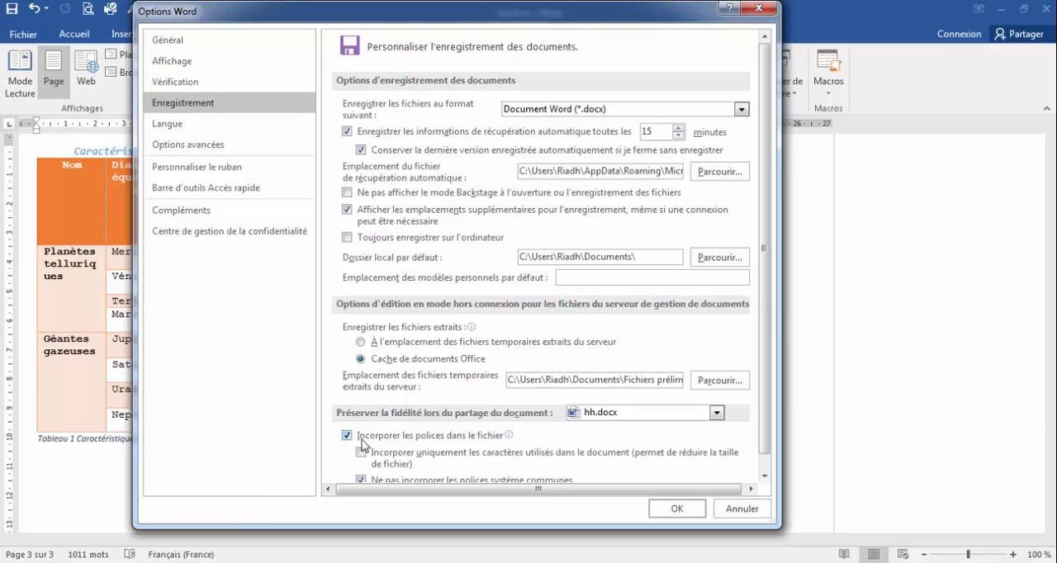
mouse_move(363, 443)
click(677, 509)
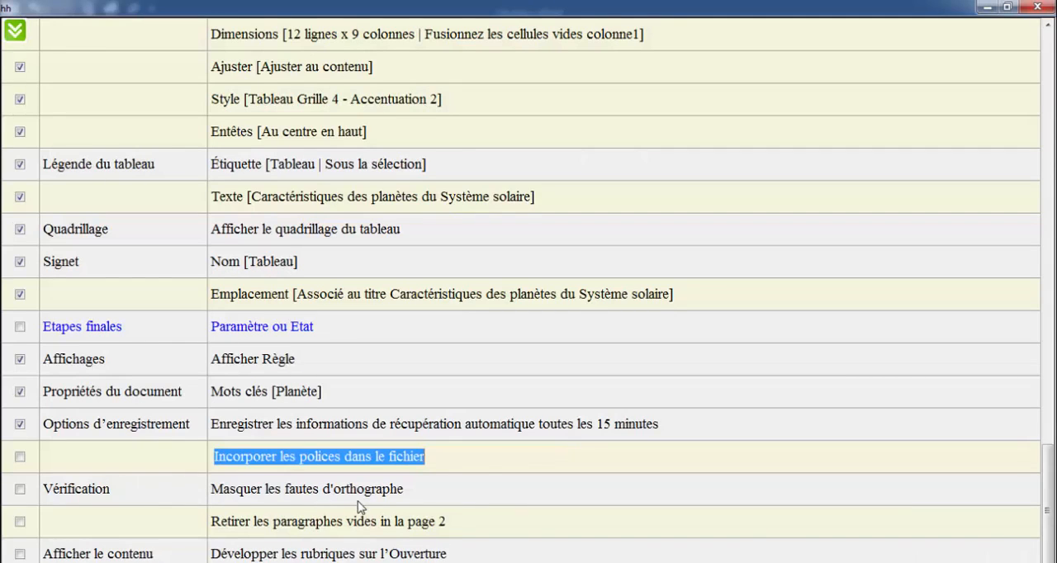
Check the "Masquer les fautes d'orthographe" task, and in Word's proofing options hide spelling errors in hh.docx only.
click(400, 492)
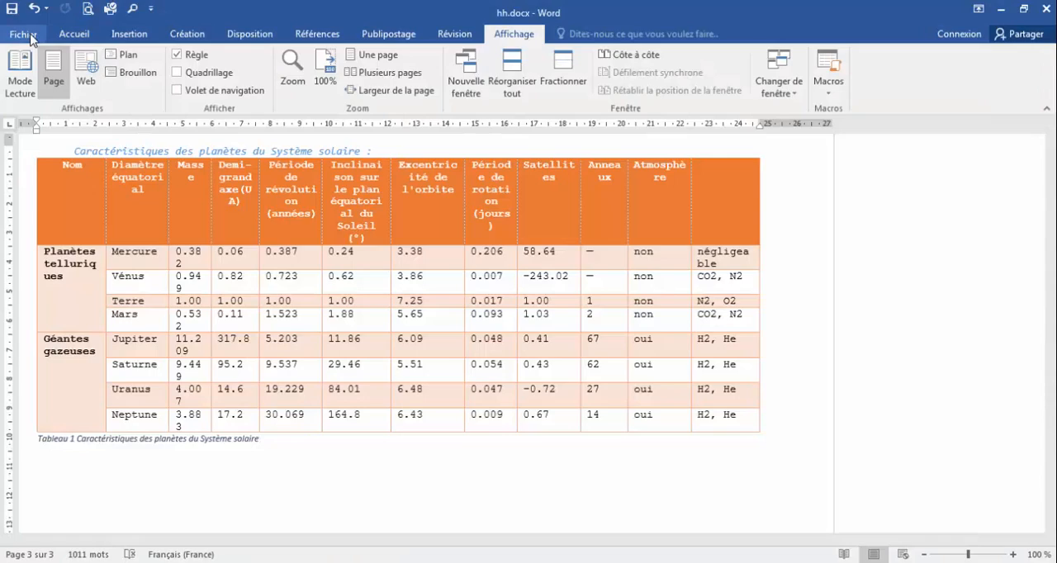
click(27, 34)
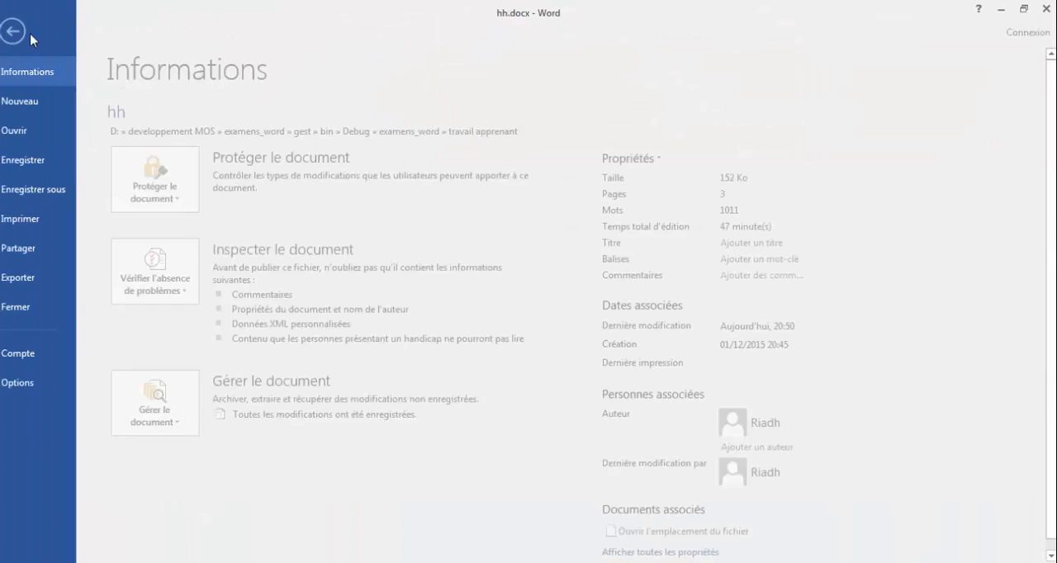
click(18, 382)
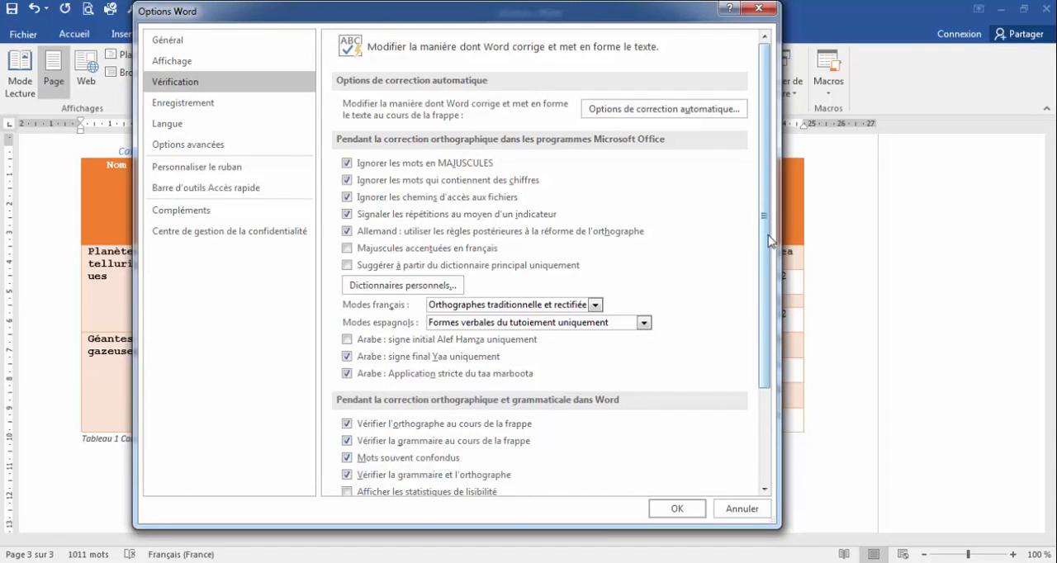
drag(768, 237, 768, 409)
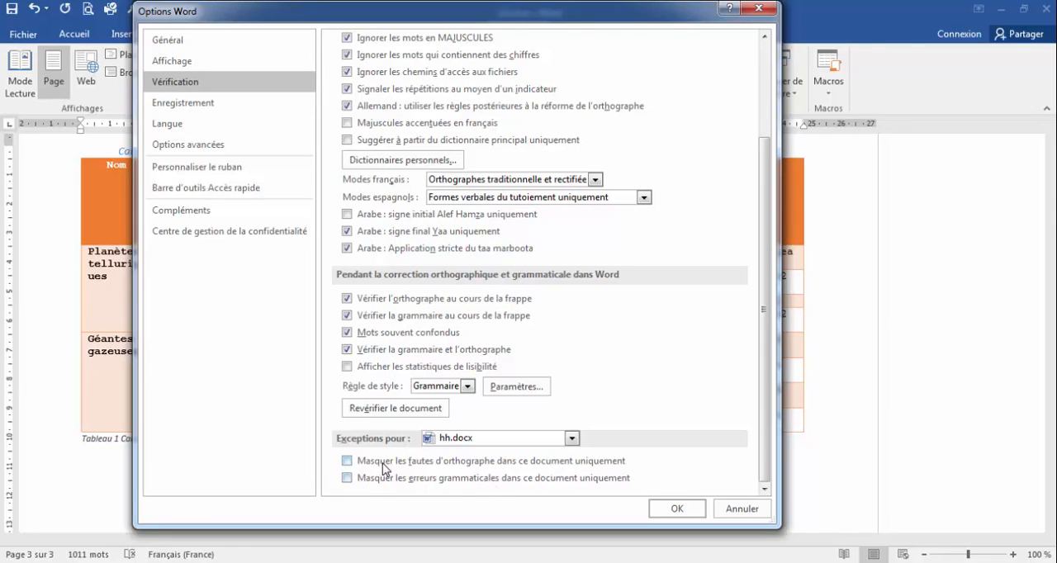
click(348, 461)
click(676, 510)
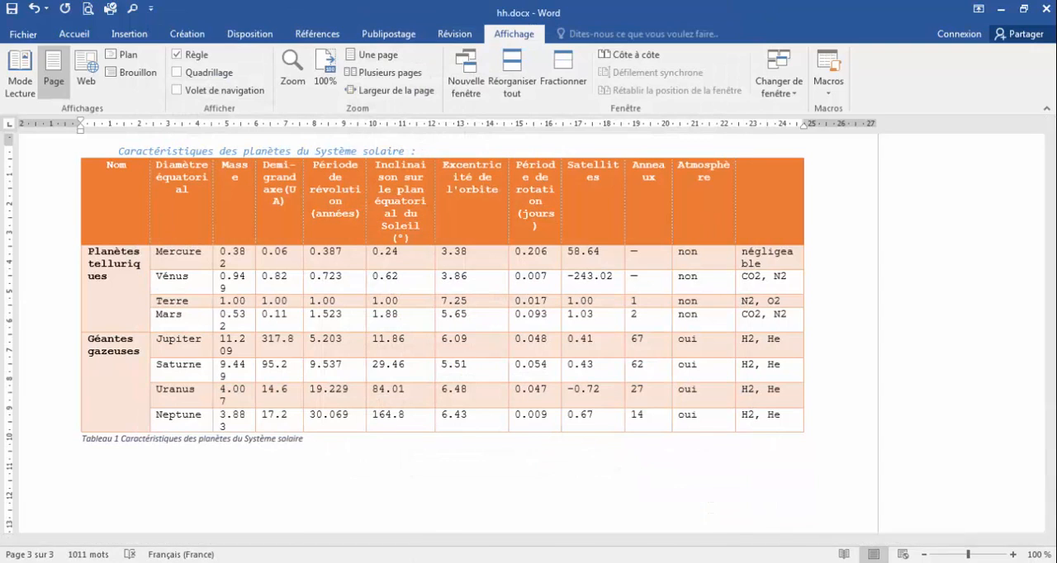